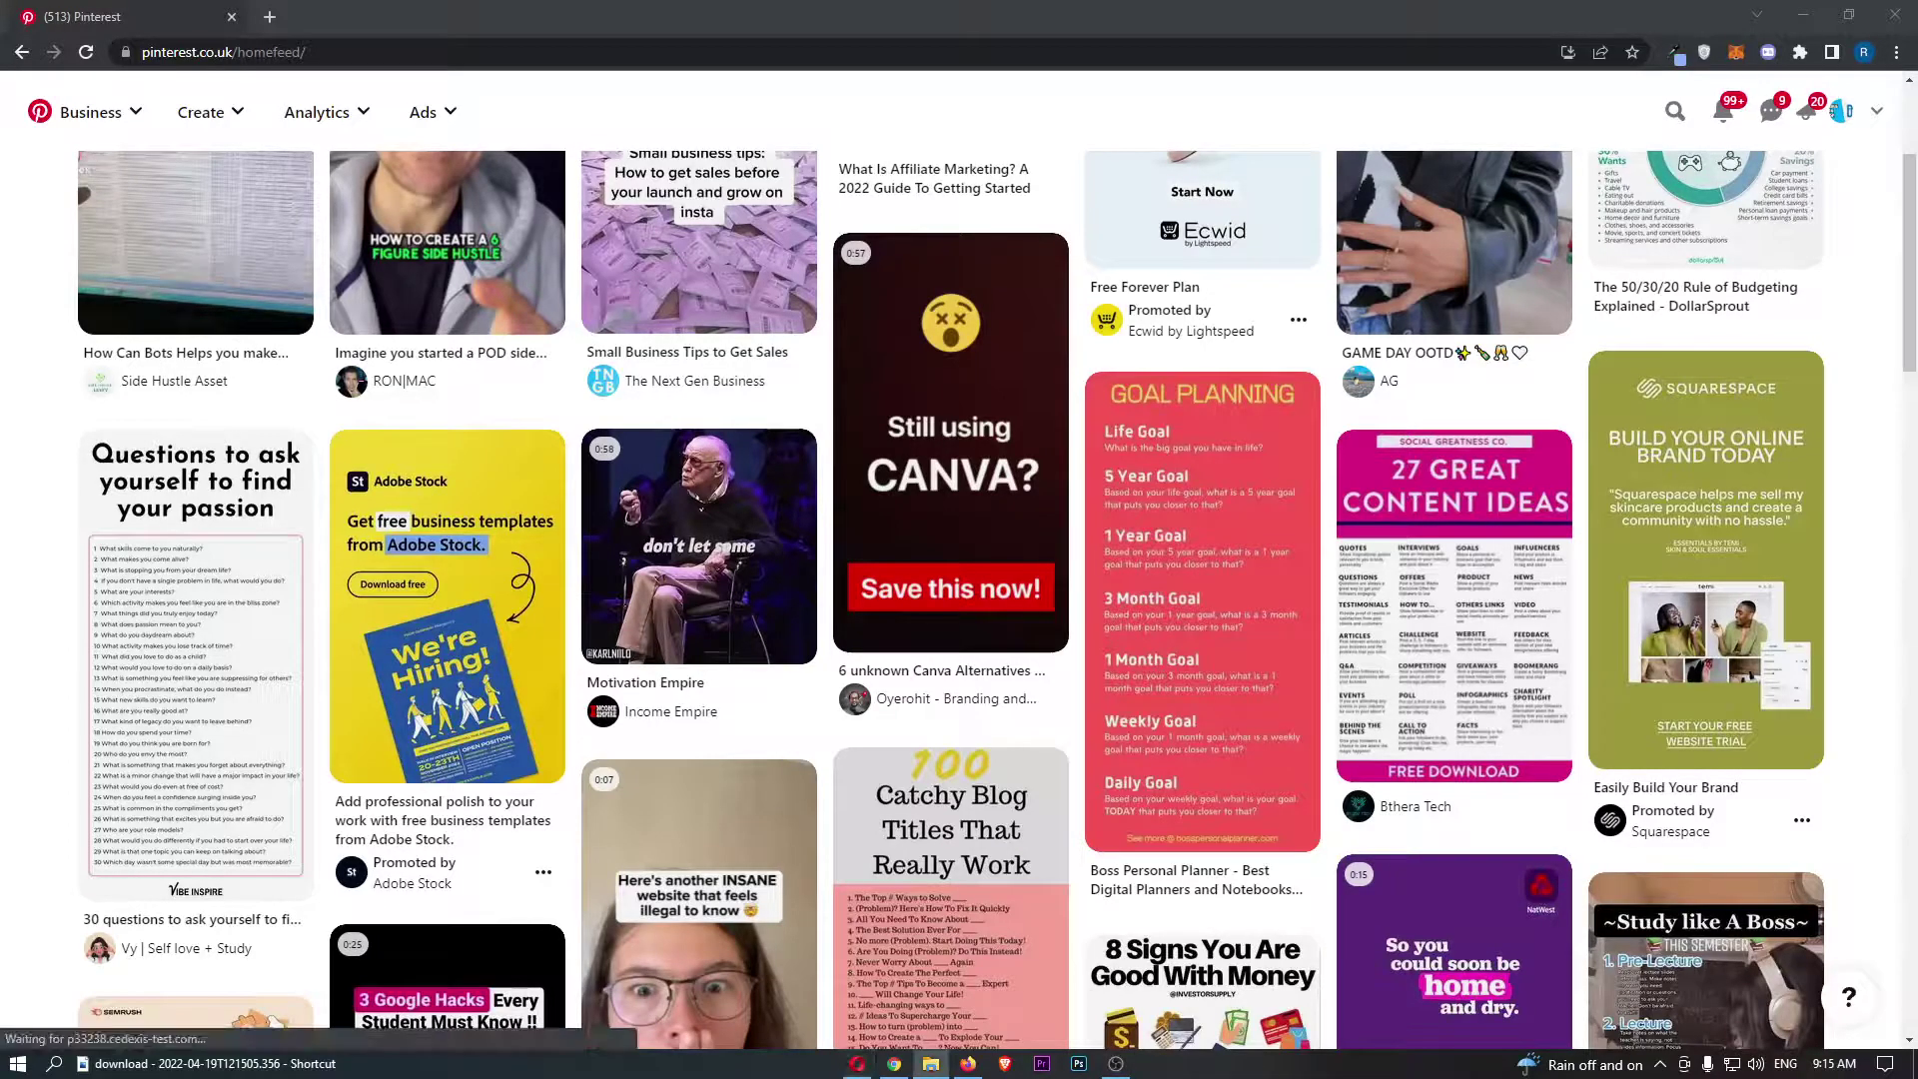
Open Analytics > Overview to show last-30-days pin metrics and the impressions chart.
{"action": "left_click", "coordinate": [1128, 128]}
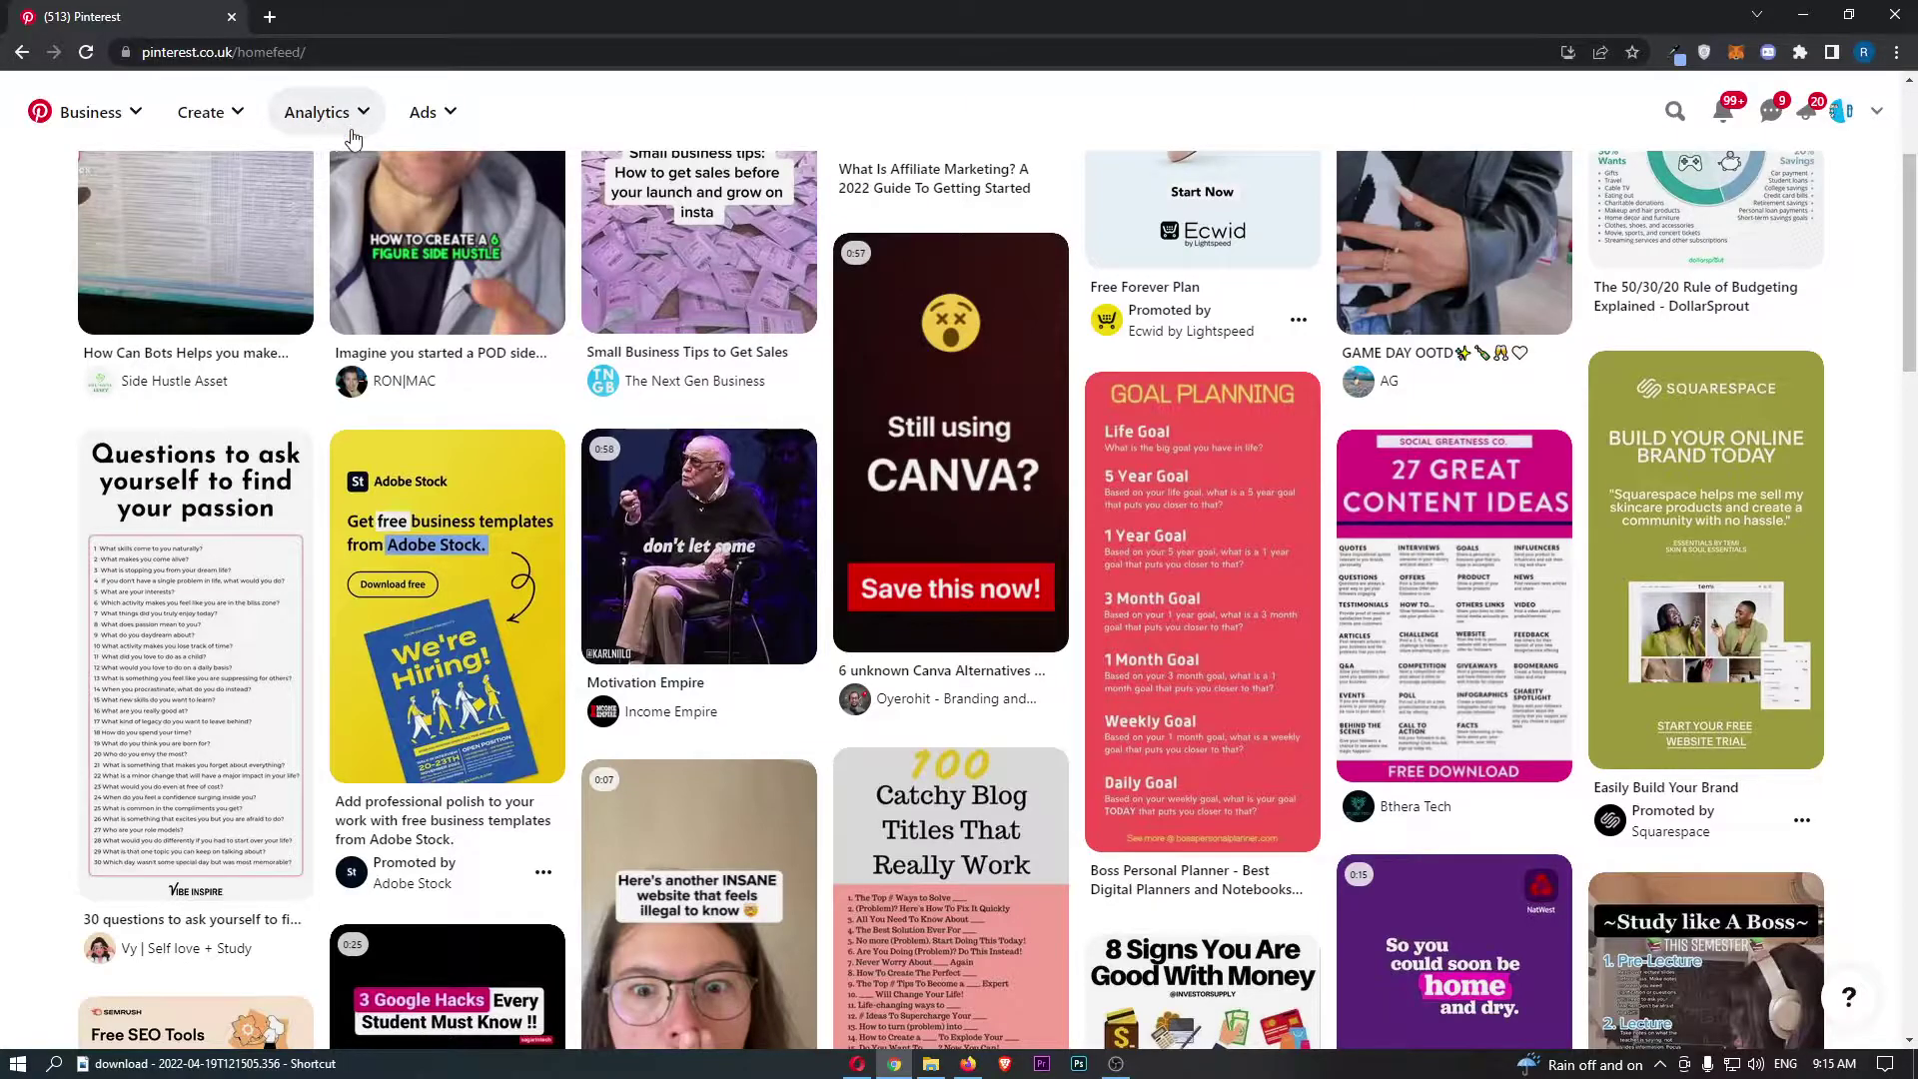
{"action": "left_click", "coordinate": [331, 120]}
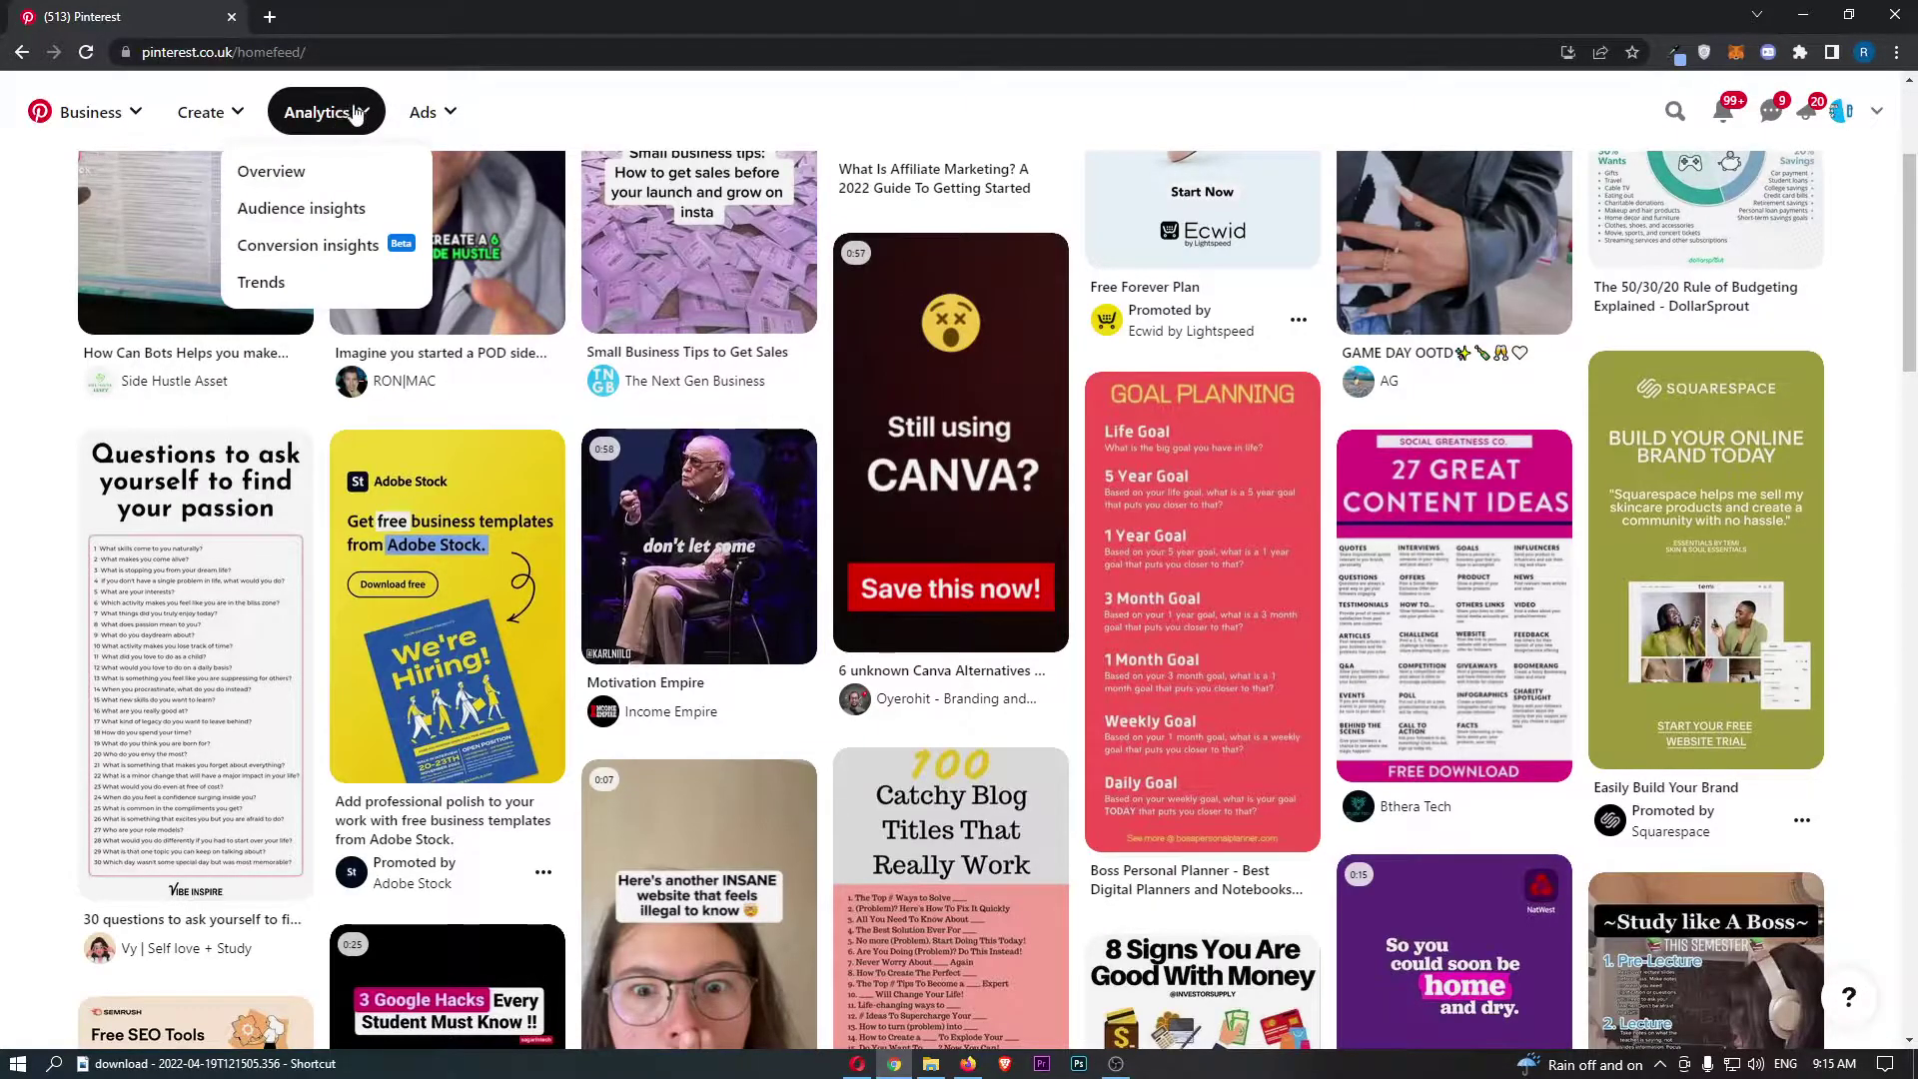
{"action": "left_click", "coordinate": [271, 176]}
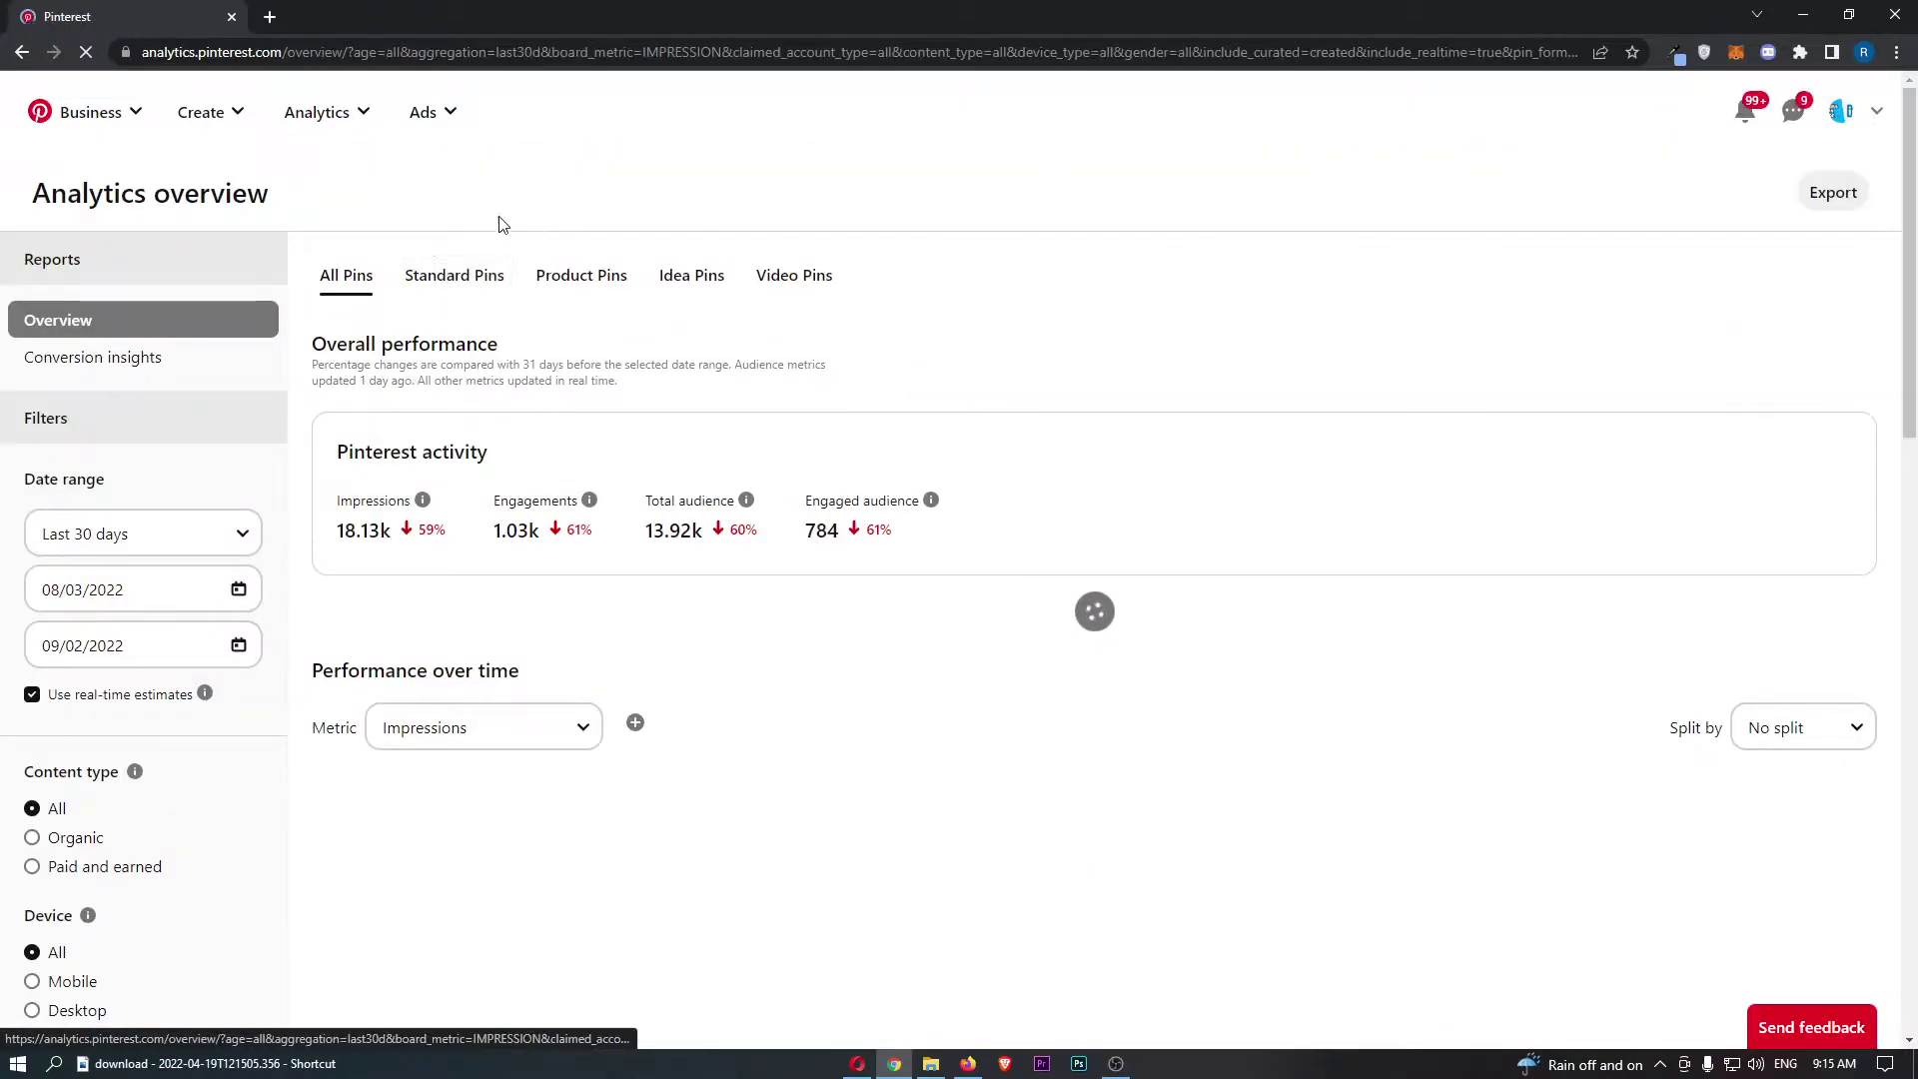
{"action": "left_click_drag", "start_coordinate": [36, 195], "coordinate": [319, 197]}
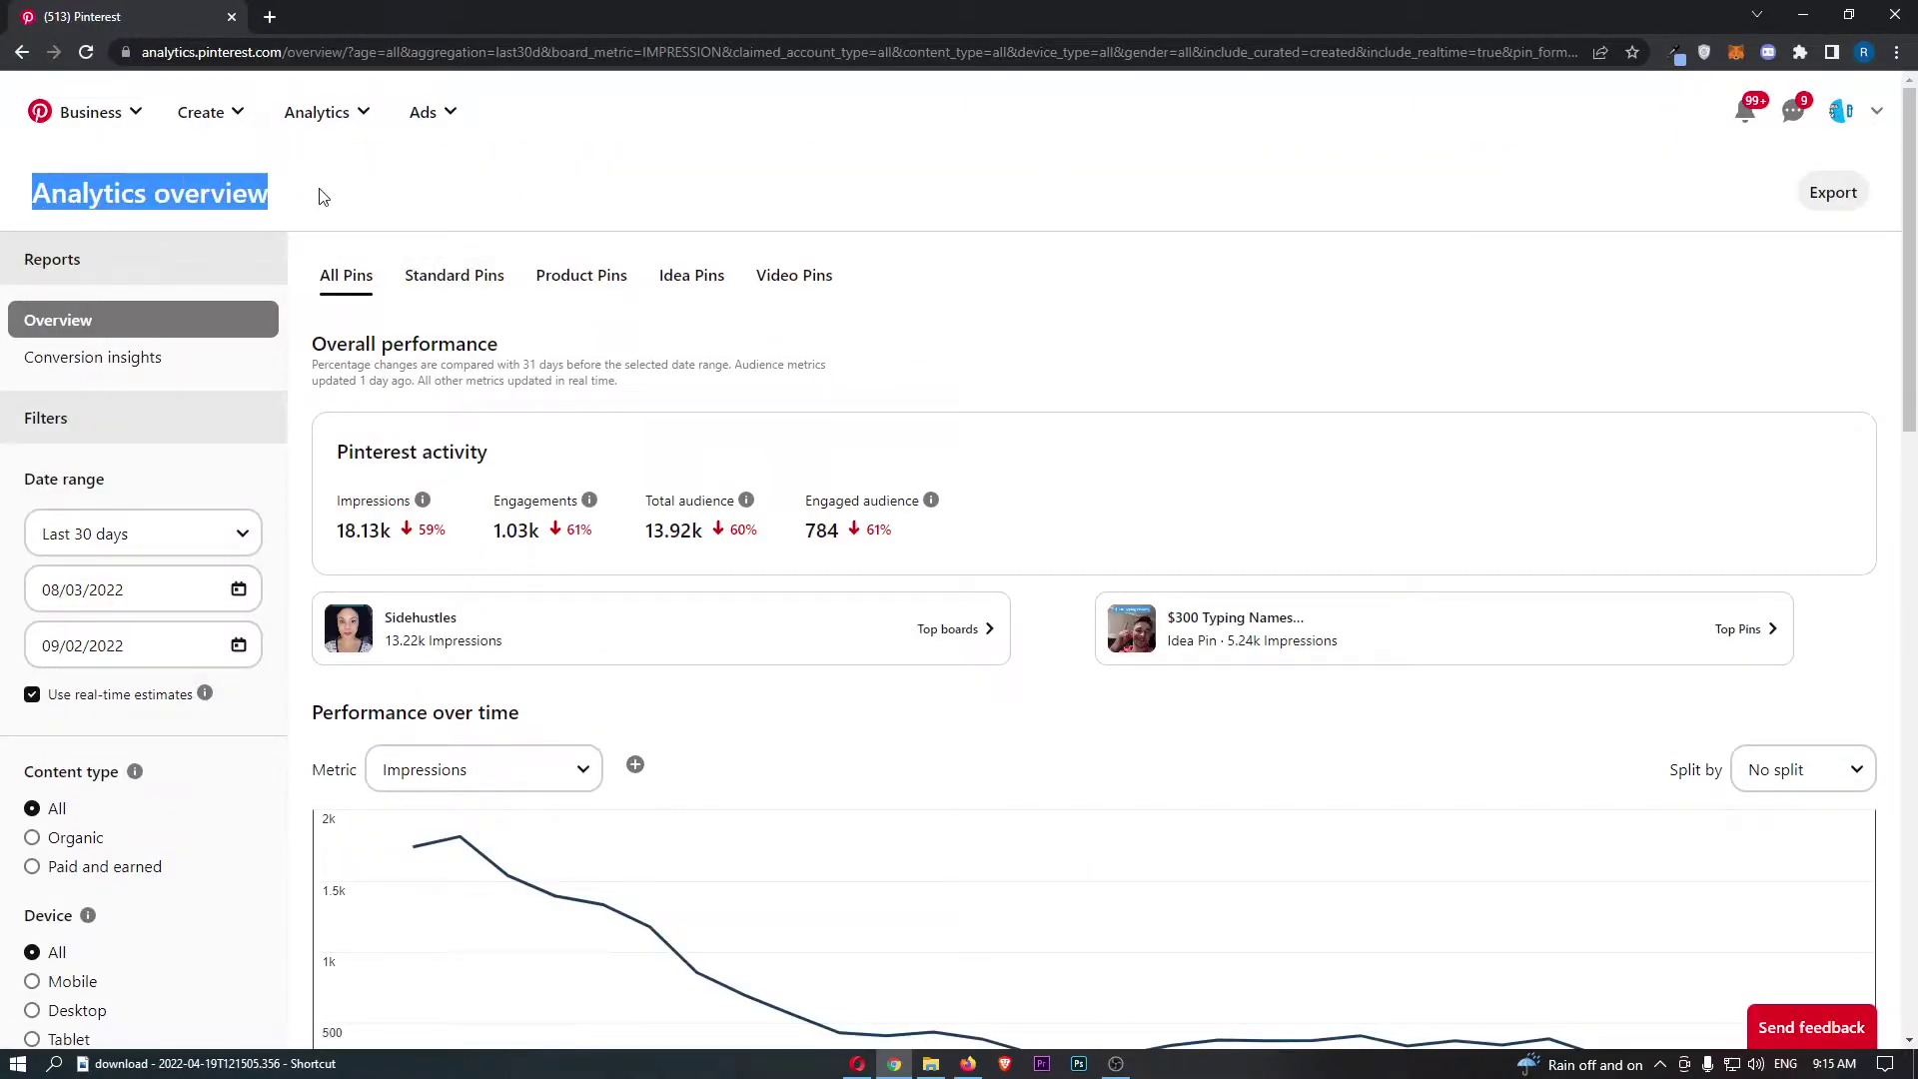
{"action": "left_click", "coordinate": [354, 179]}
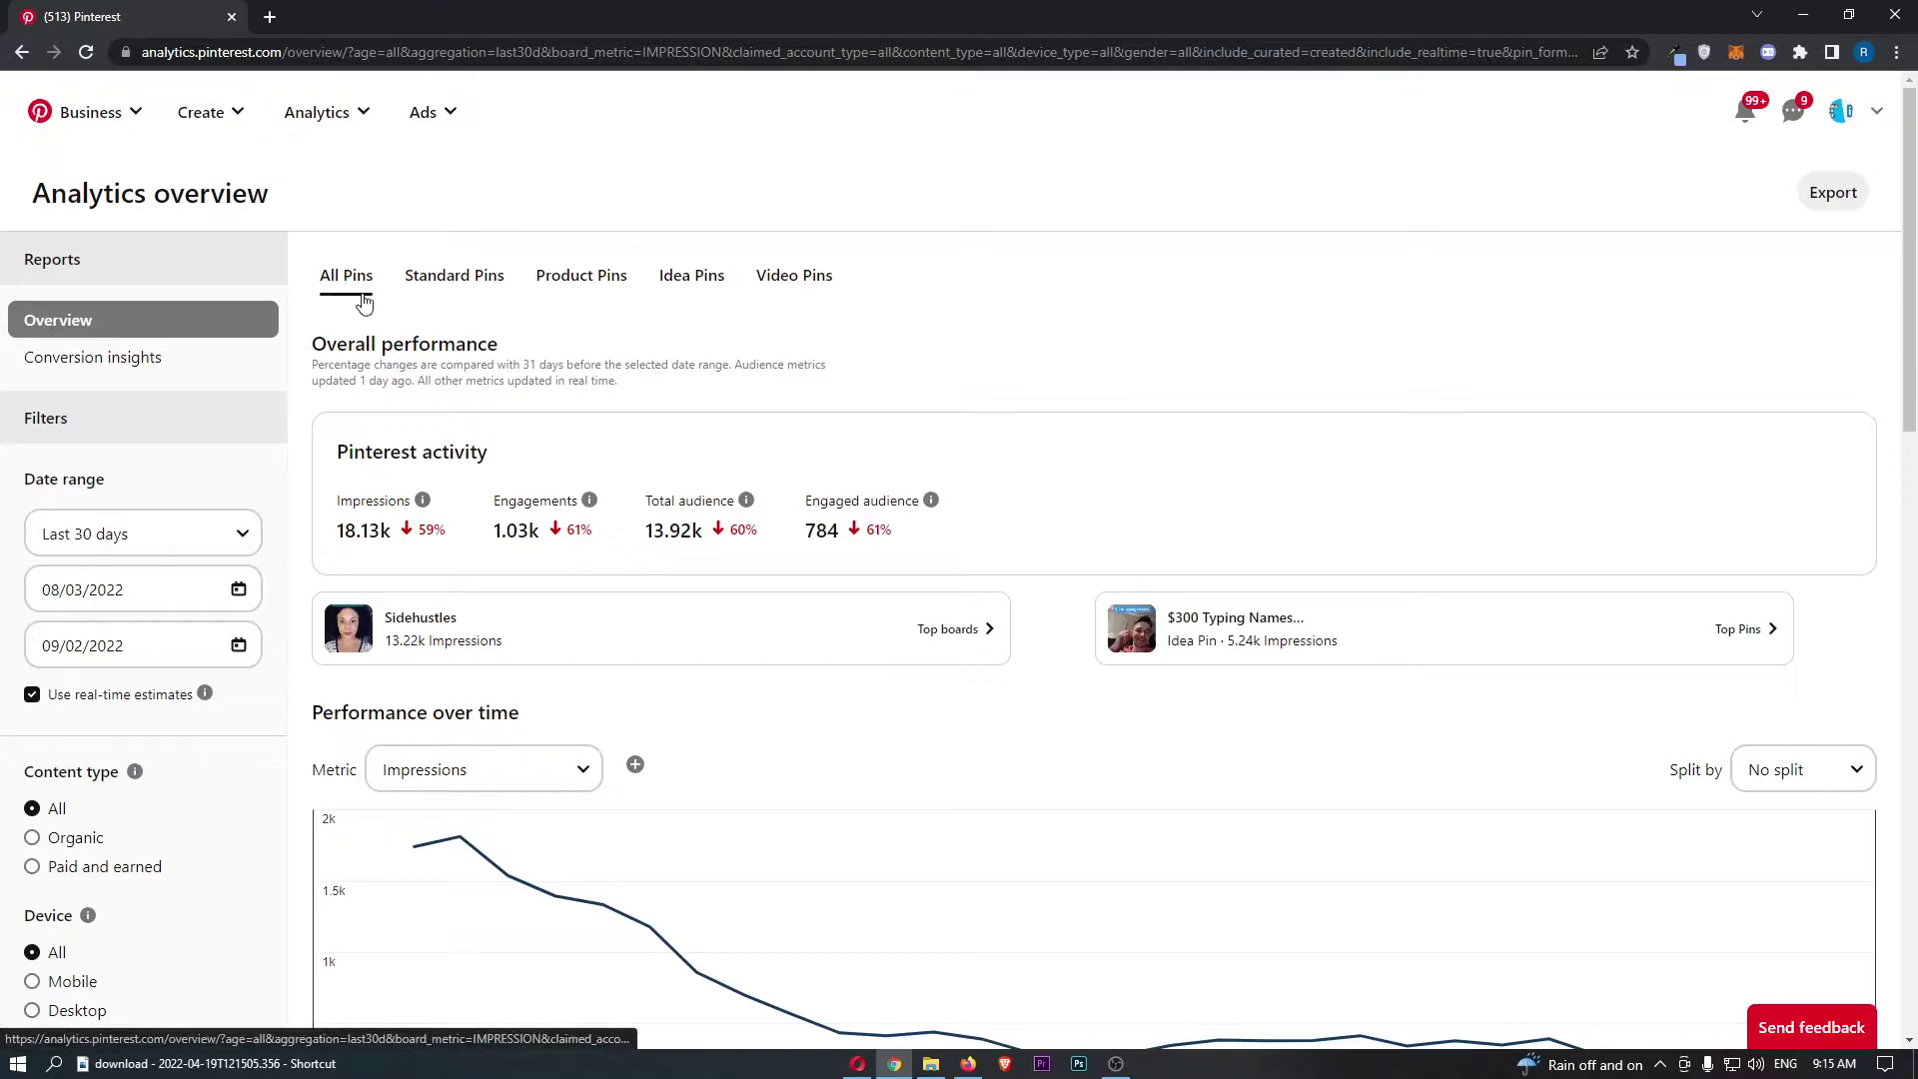
{"action": "left_click", "coordinate": [437, 285]}
{"action": "left_click", "coordinate": [550, 290]}
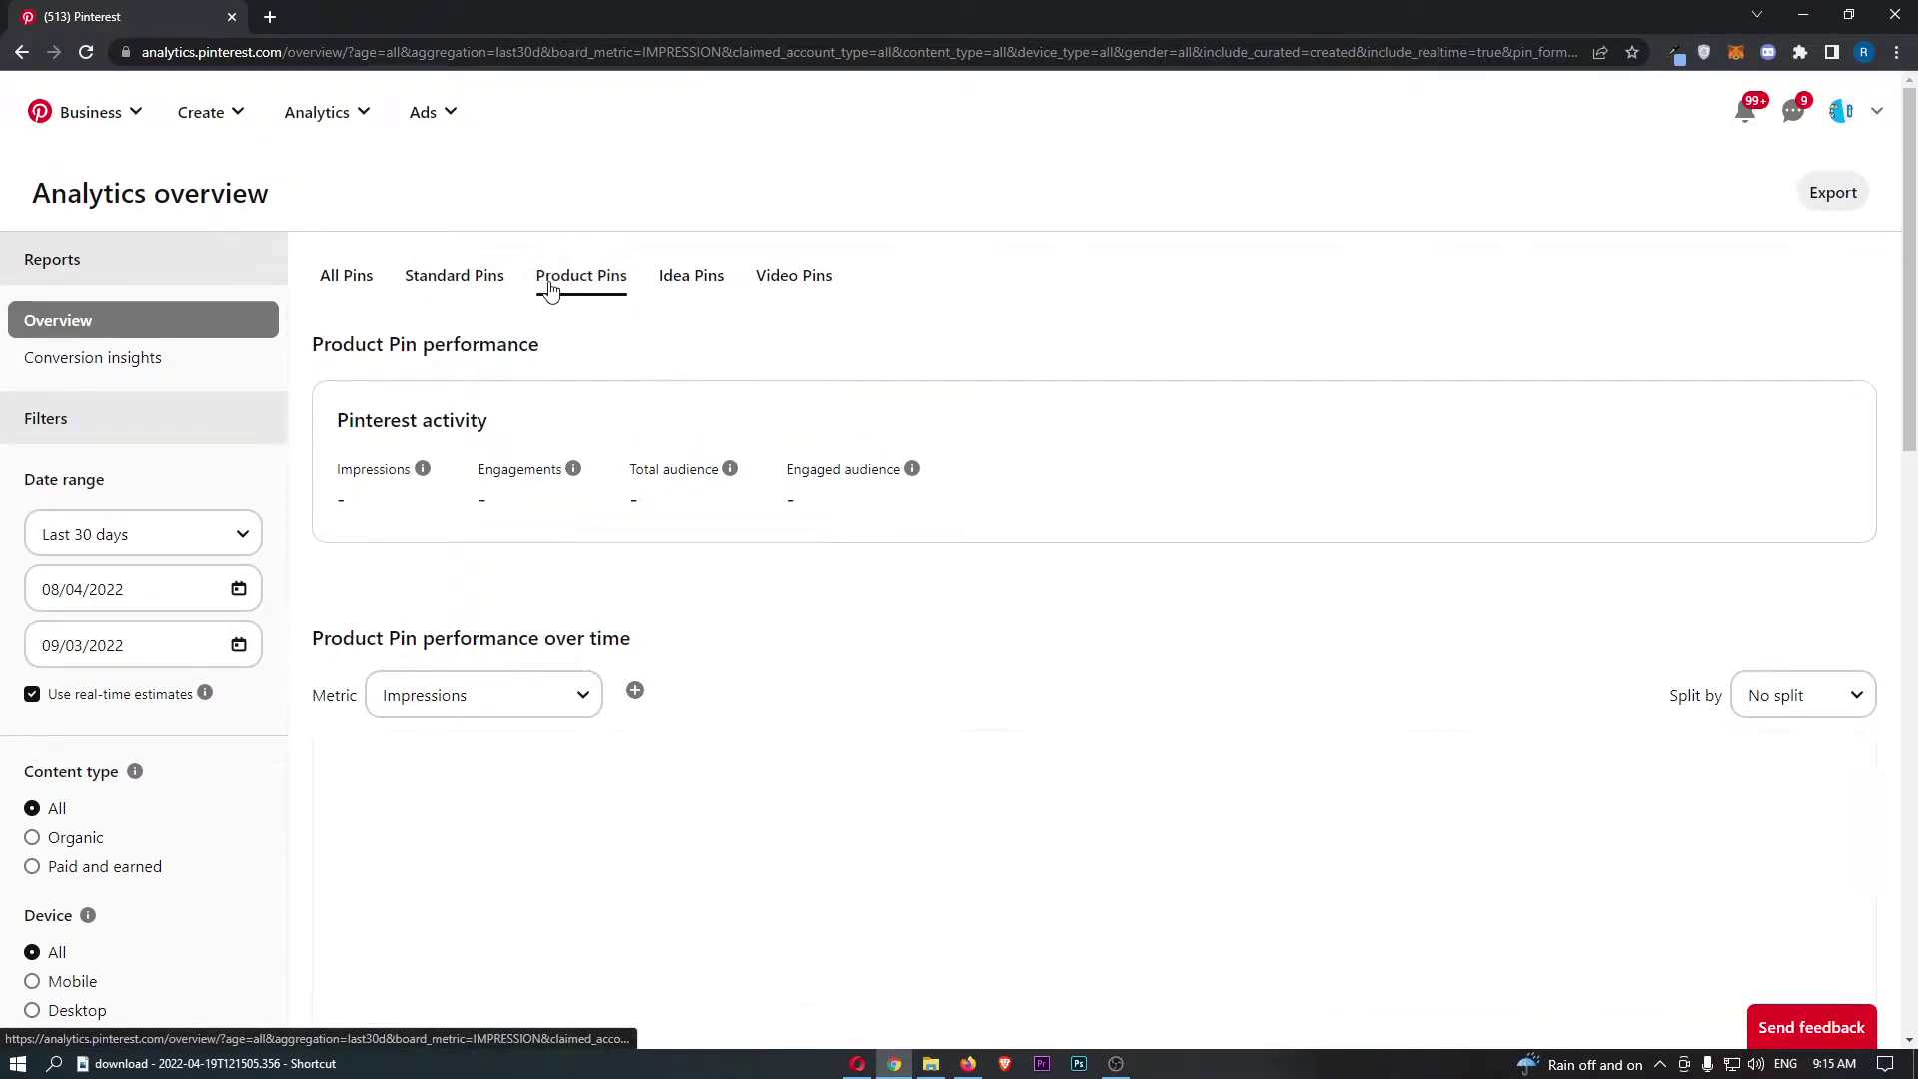
{"action": "left_click", "coordinate": [705, 287]}
{"action": "left_click", "coordinate": [794, 279]}
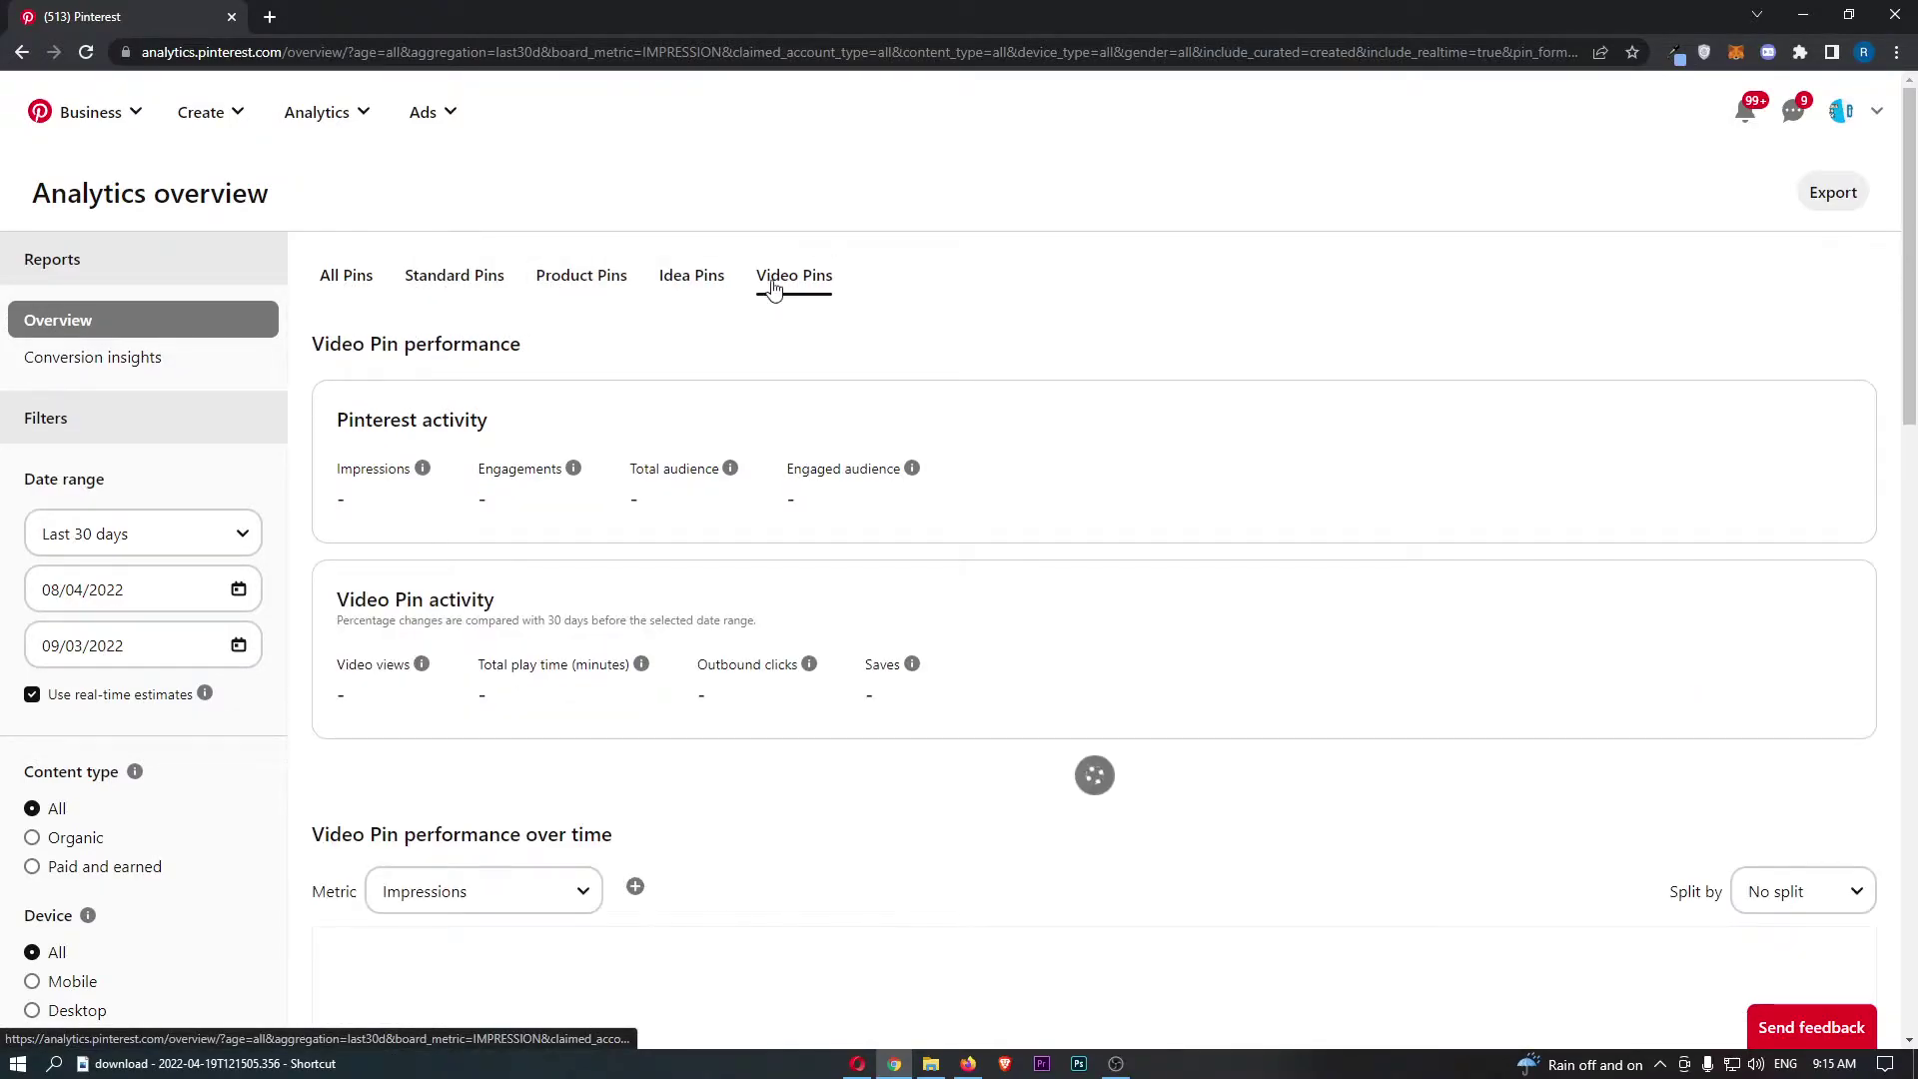
{"action": "left_click", "coordinate": [366, 289]}
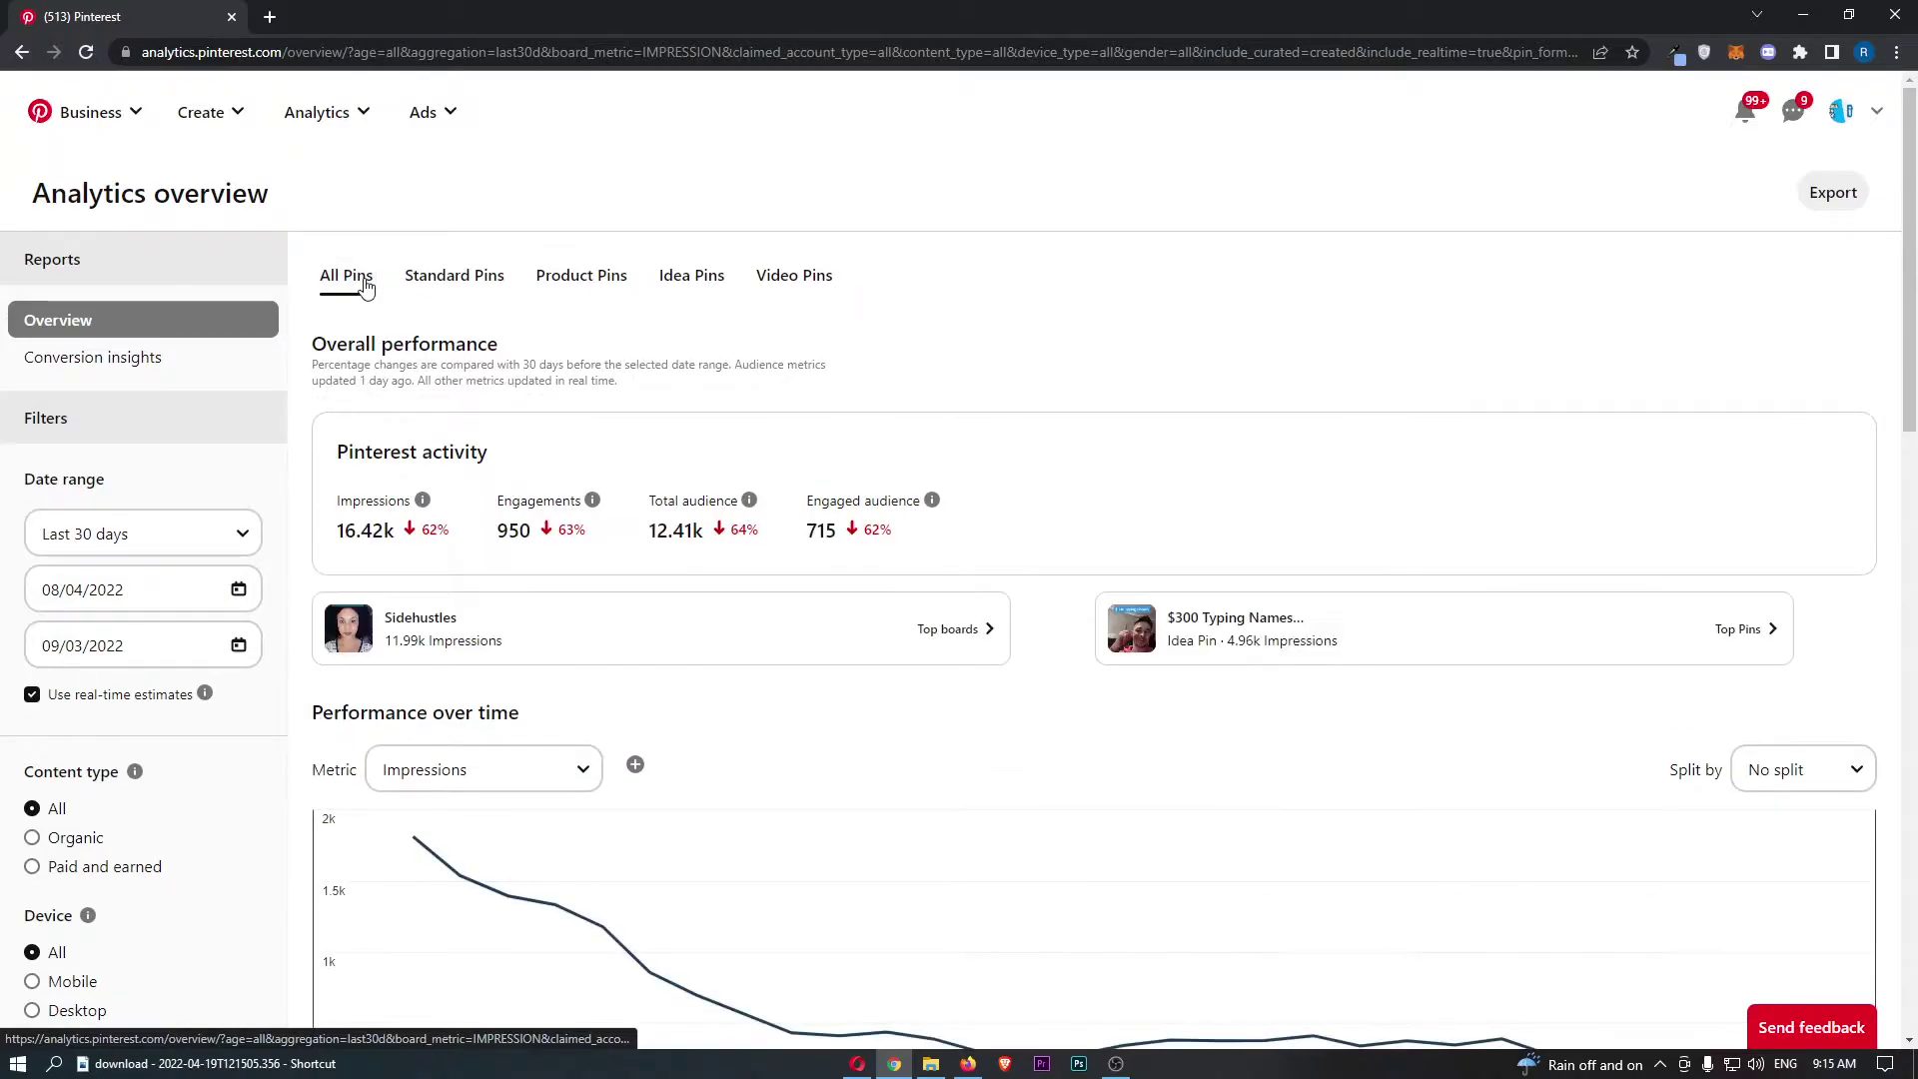
{"action": "scroll", "coordinate": [405, 306], "scroll_direction": "down", "scroll_amount": 2}
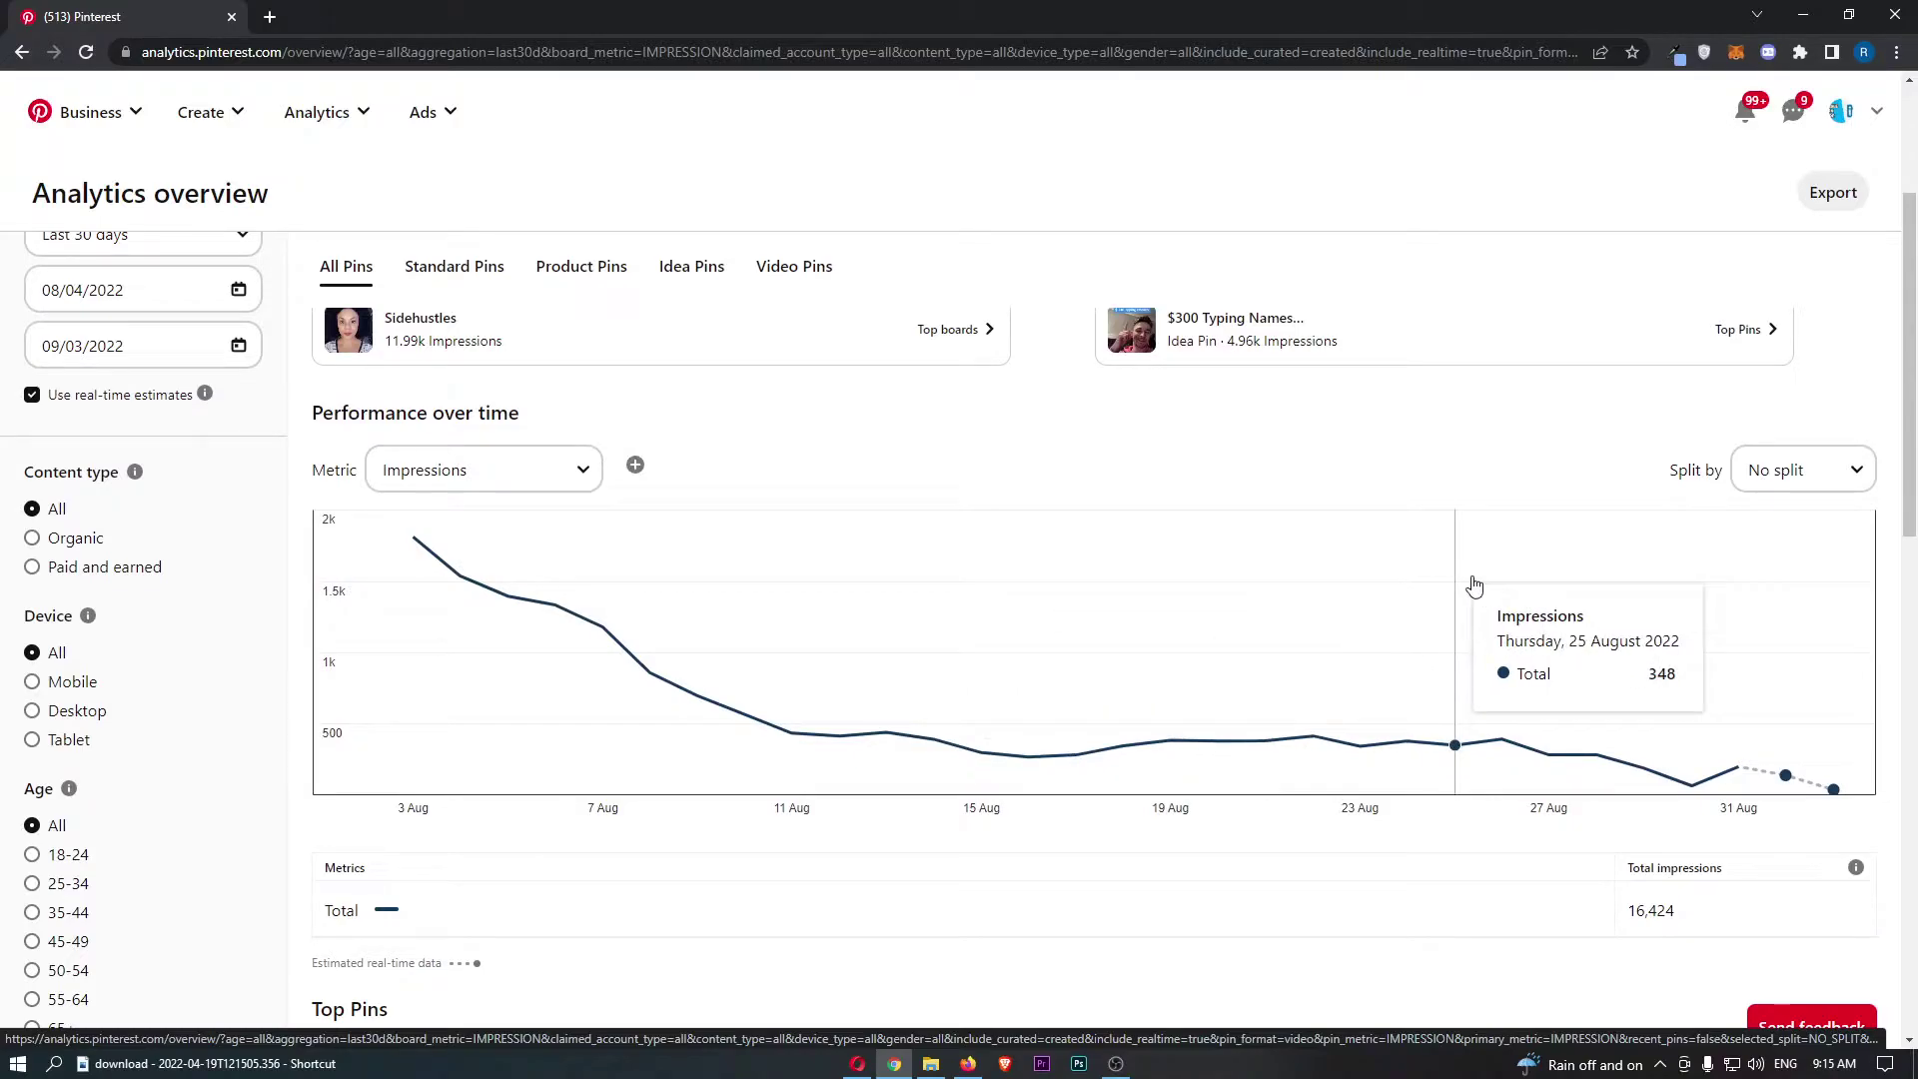
{"action": "left_click", "coordinate": [531, 469]}
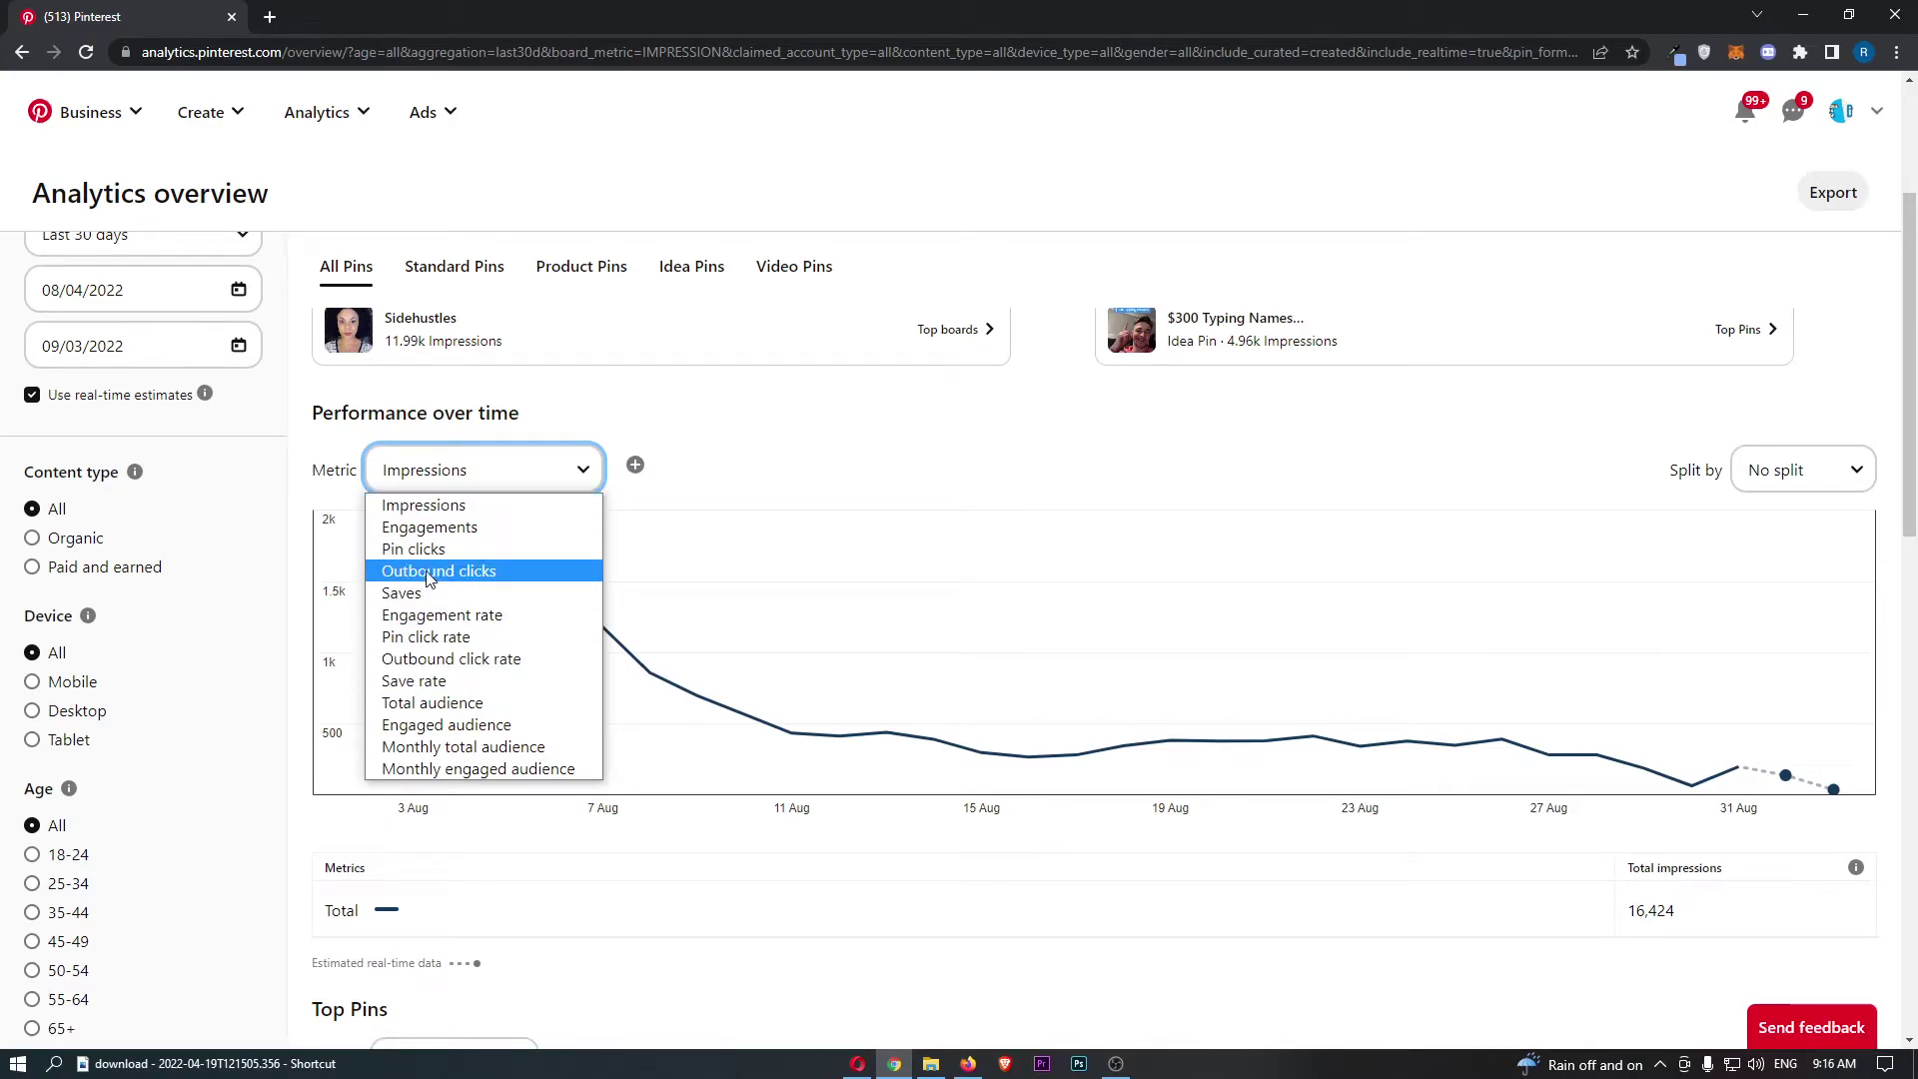
{"action": "left_click", "coordinate": [584, 470]}
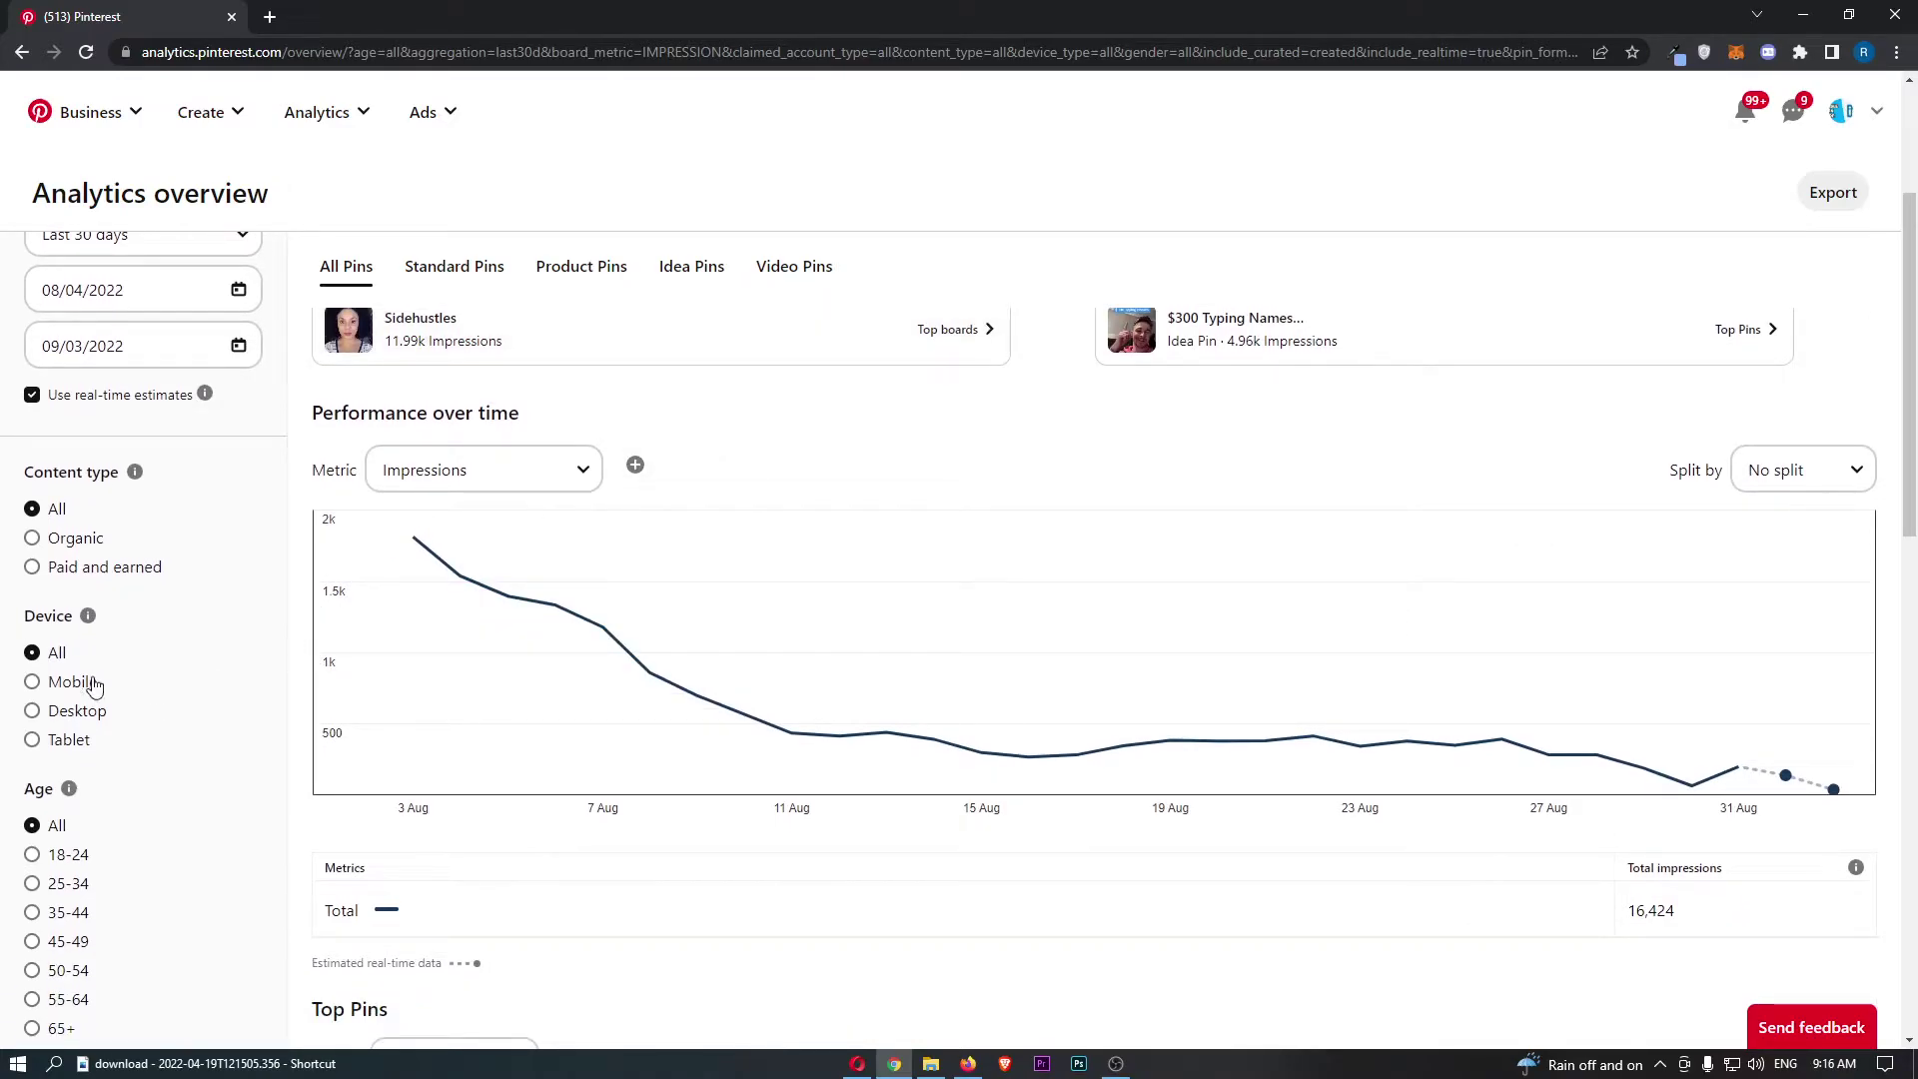
Filter the analytics to Device: Mobile and Age: 45-49.
{"action": "left_click", "coordinate": [91, 682]}
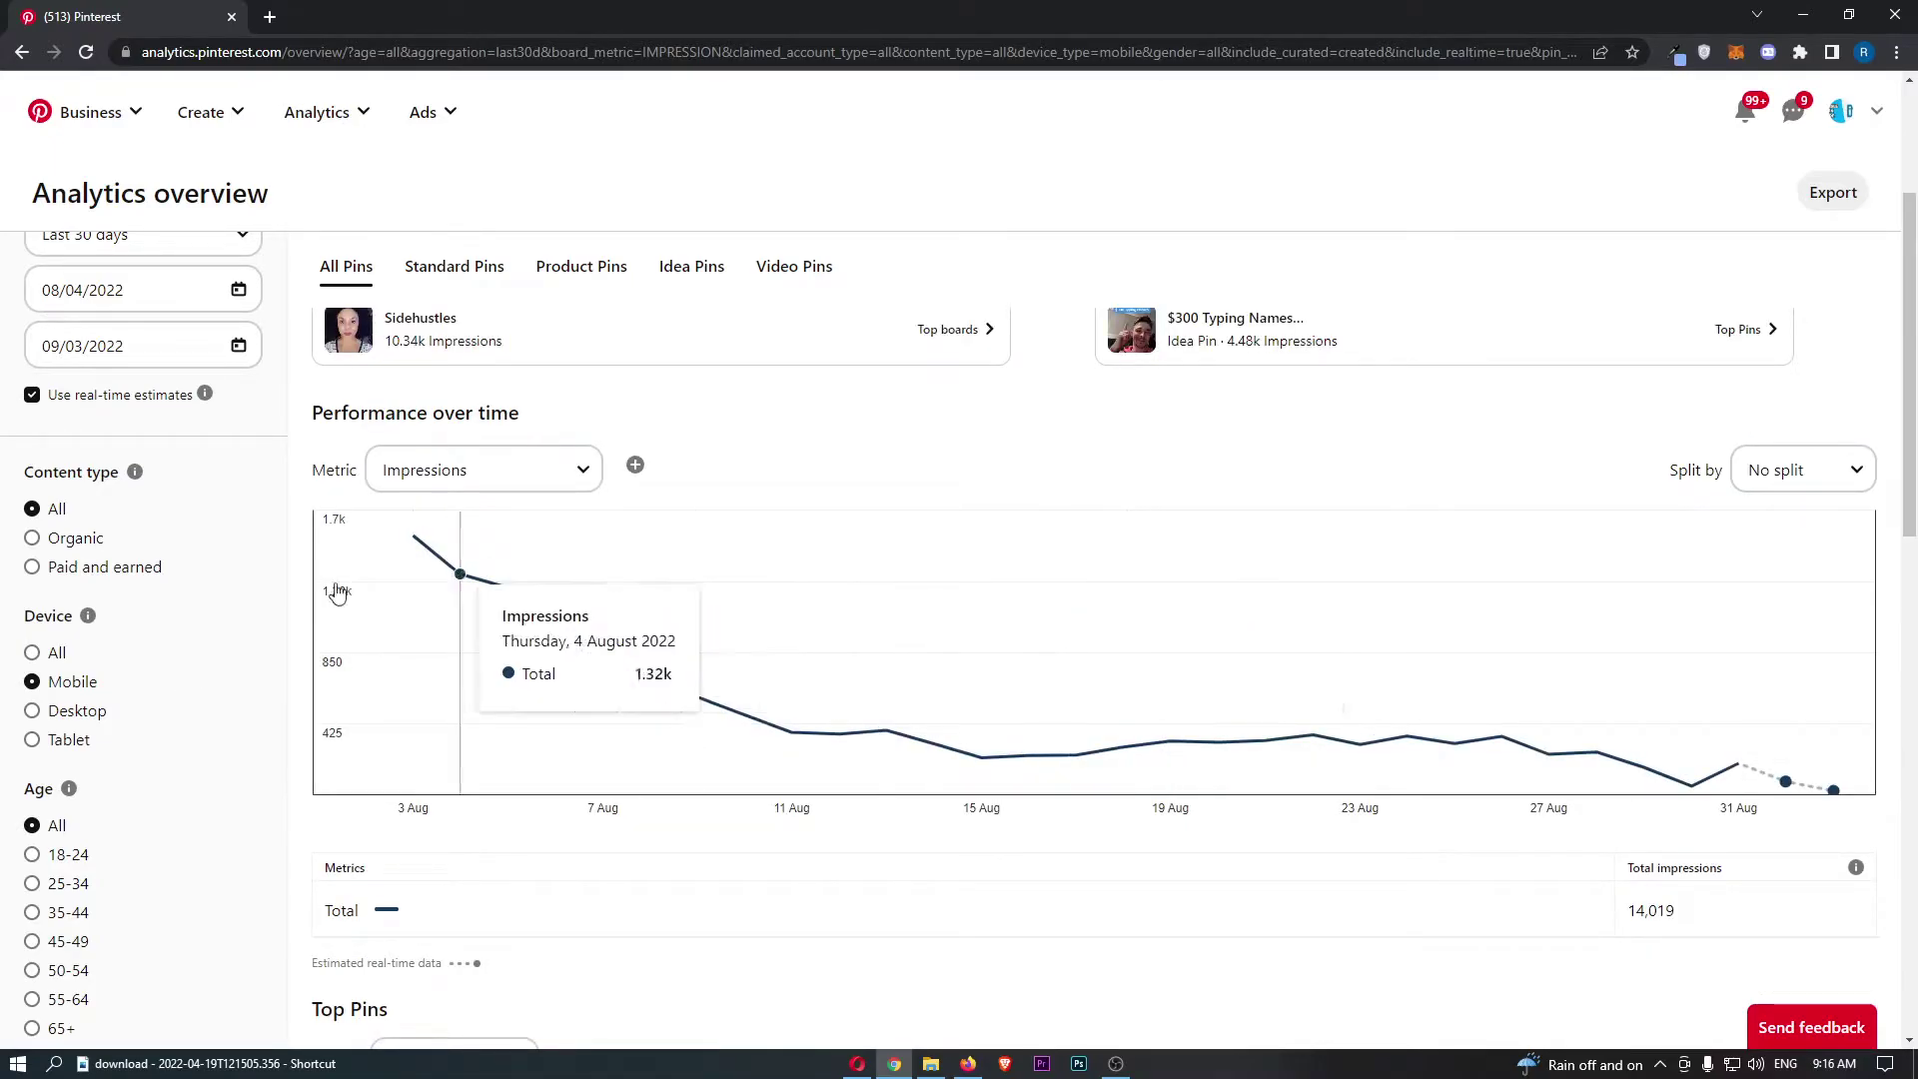
{"action": "scroll", "coordinate": [90, 719], "scroll_direction": "down", "scroll_amount": 3}
{"action": "left_click", "coordinate": [68, 741]}
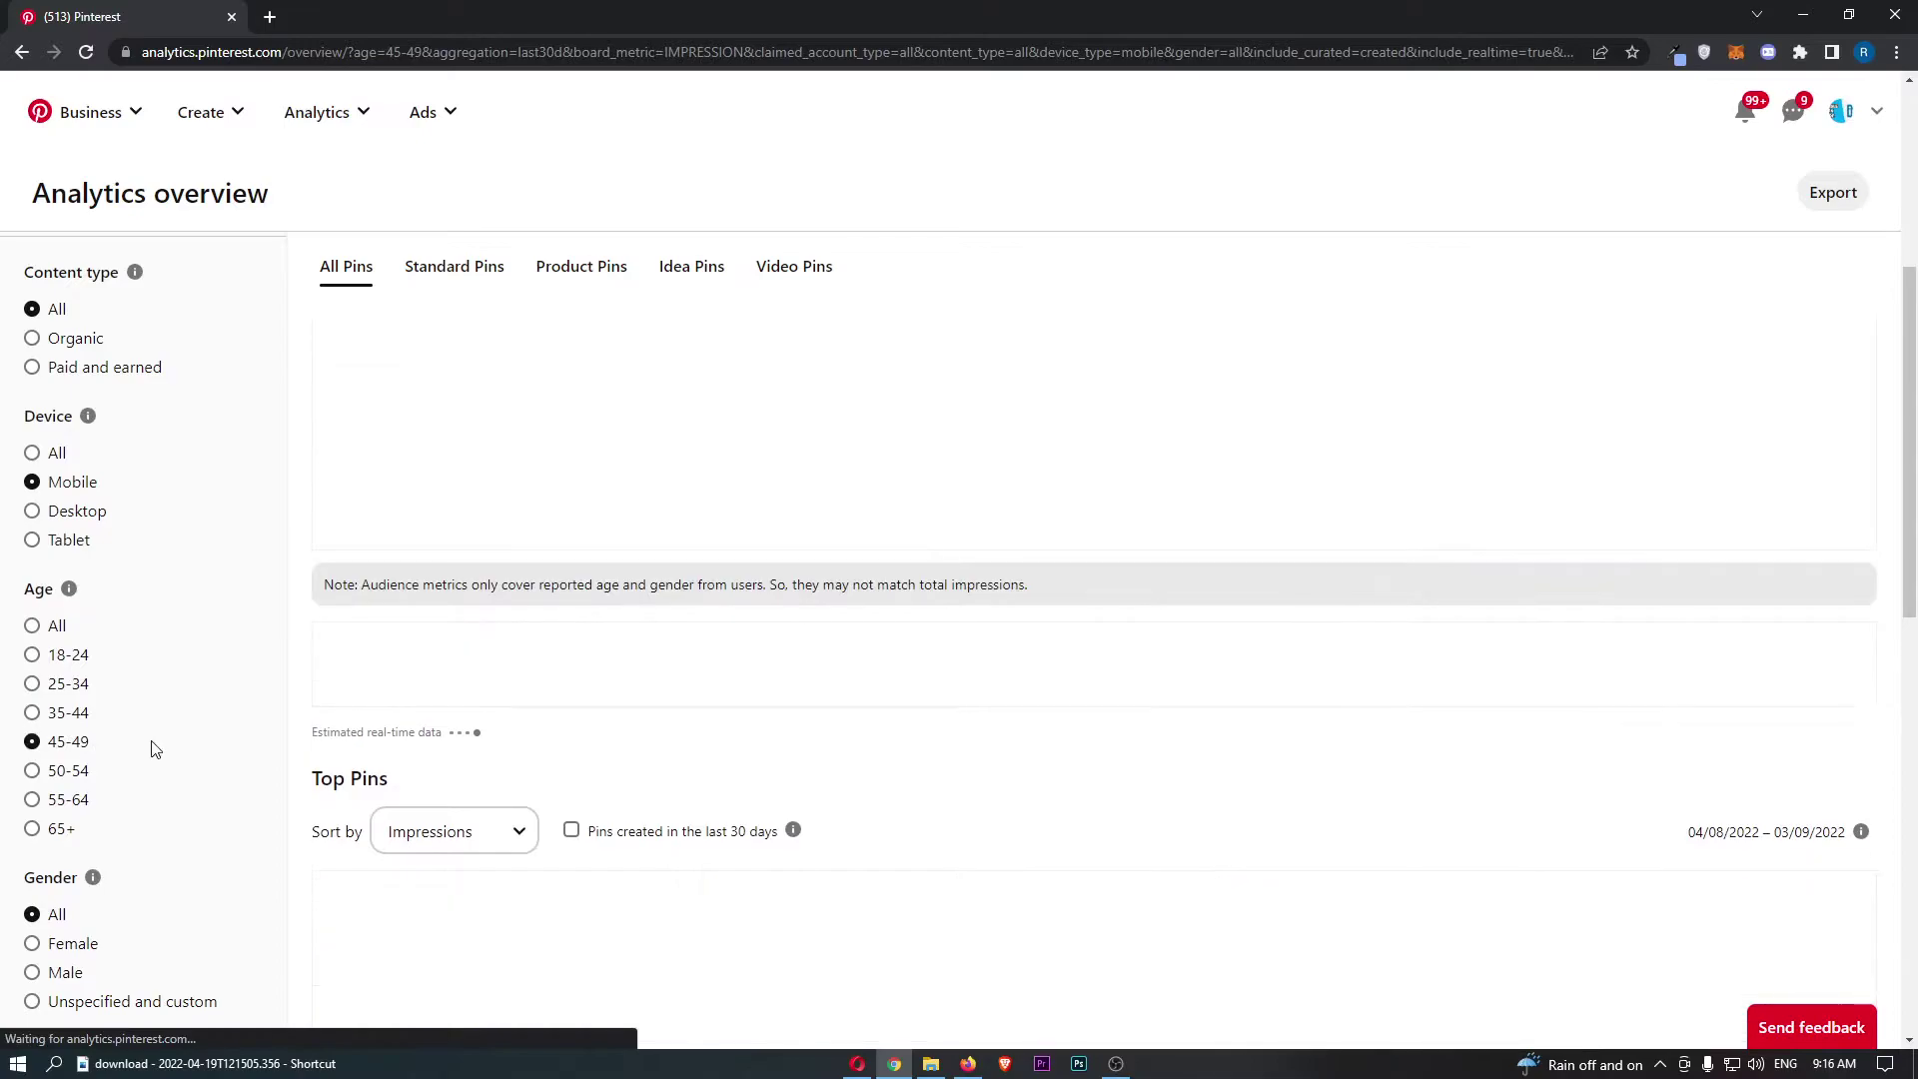
{"action": "scroll", "coordinate": [286, 714], "scroll_direction": "up", "scroll_amount": 3}
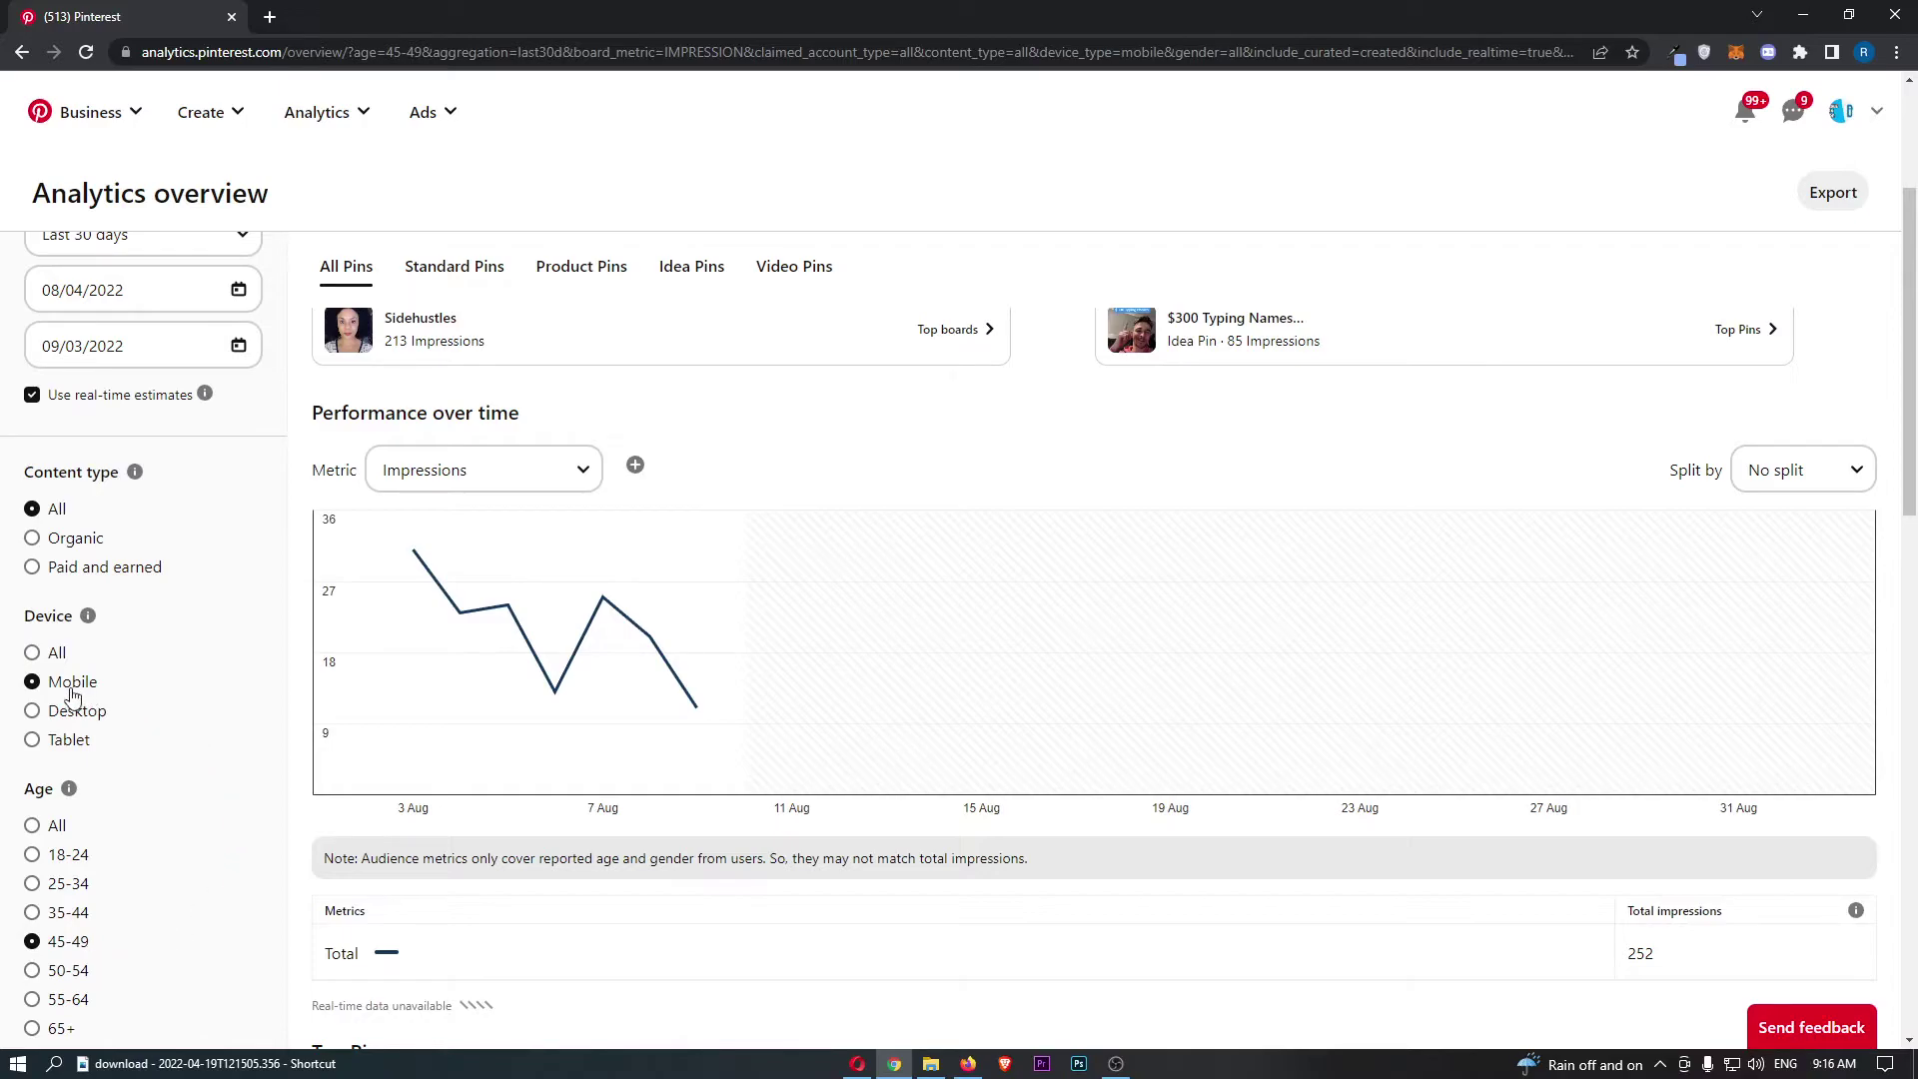
{"action": "scroll", "coordinate": [120, 693], "scroll_direction": "up", "scroll_amount": 2}
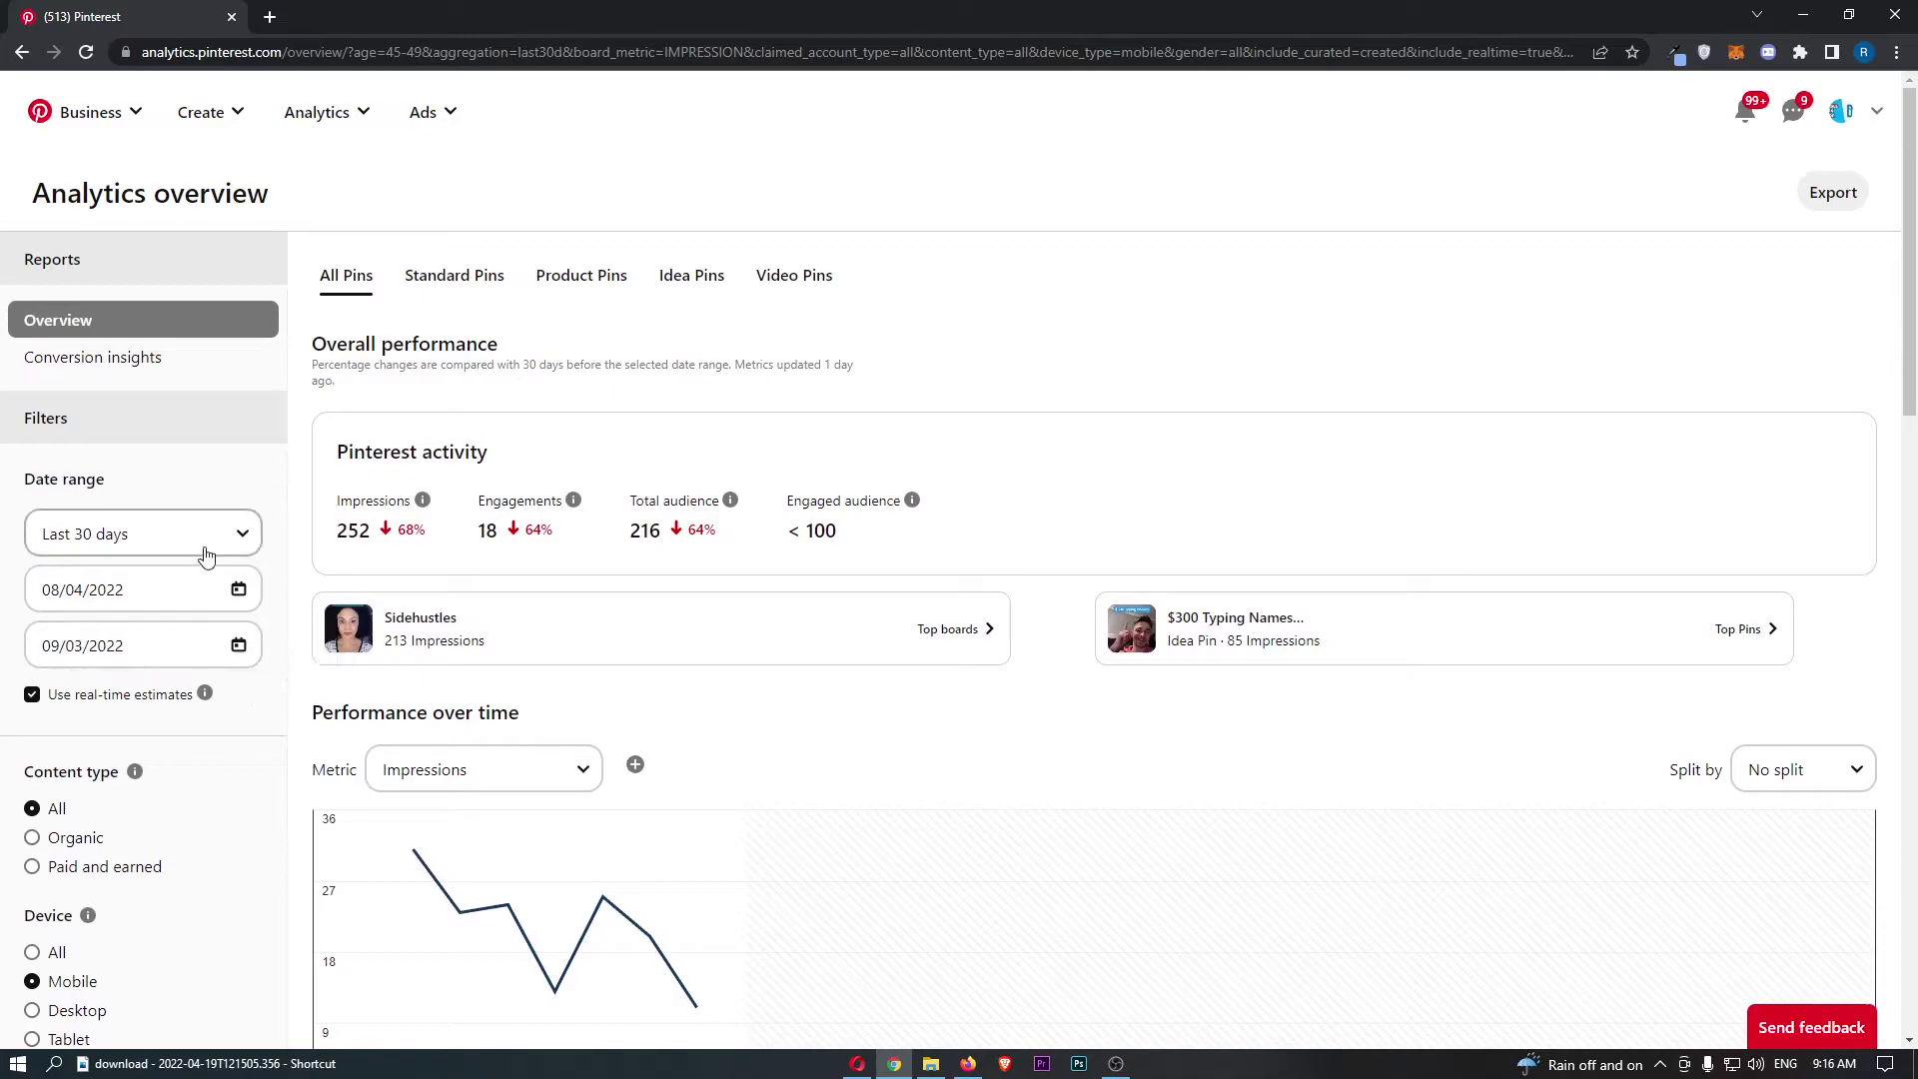
Set the date range to Last 90 days, then move the start date to April 1, 2022.
{"action": "left_click", "coordinate": [201, 543]}
{"action": "left_click", "coordinate": [135, 699]}
{"action": "scroll", "coordinate": [143, 676], "scroll_direction": "down", "scroll_amount": 1}
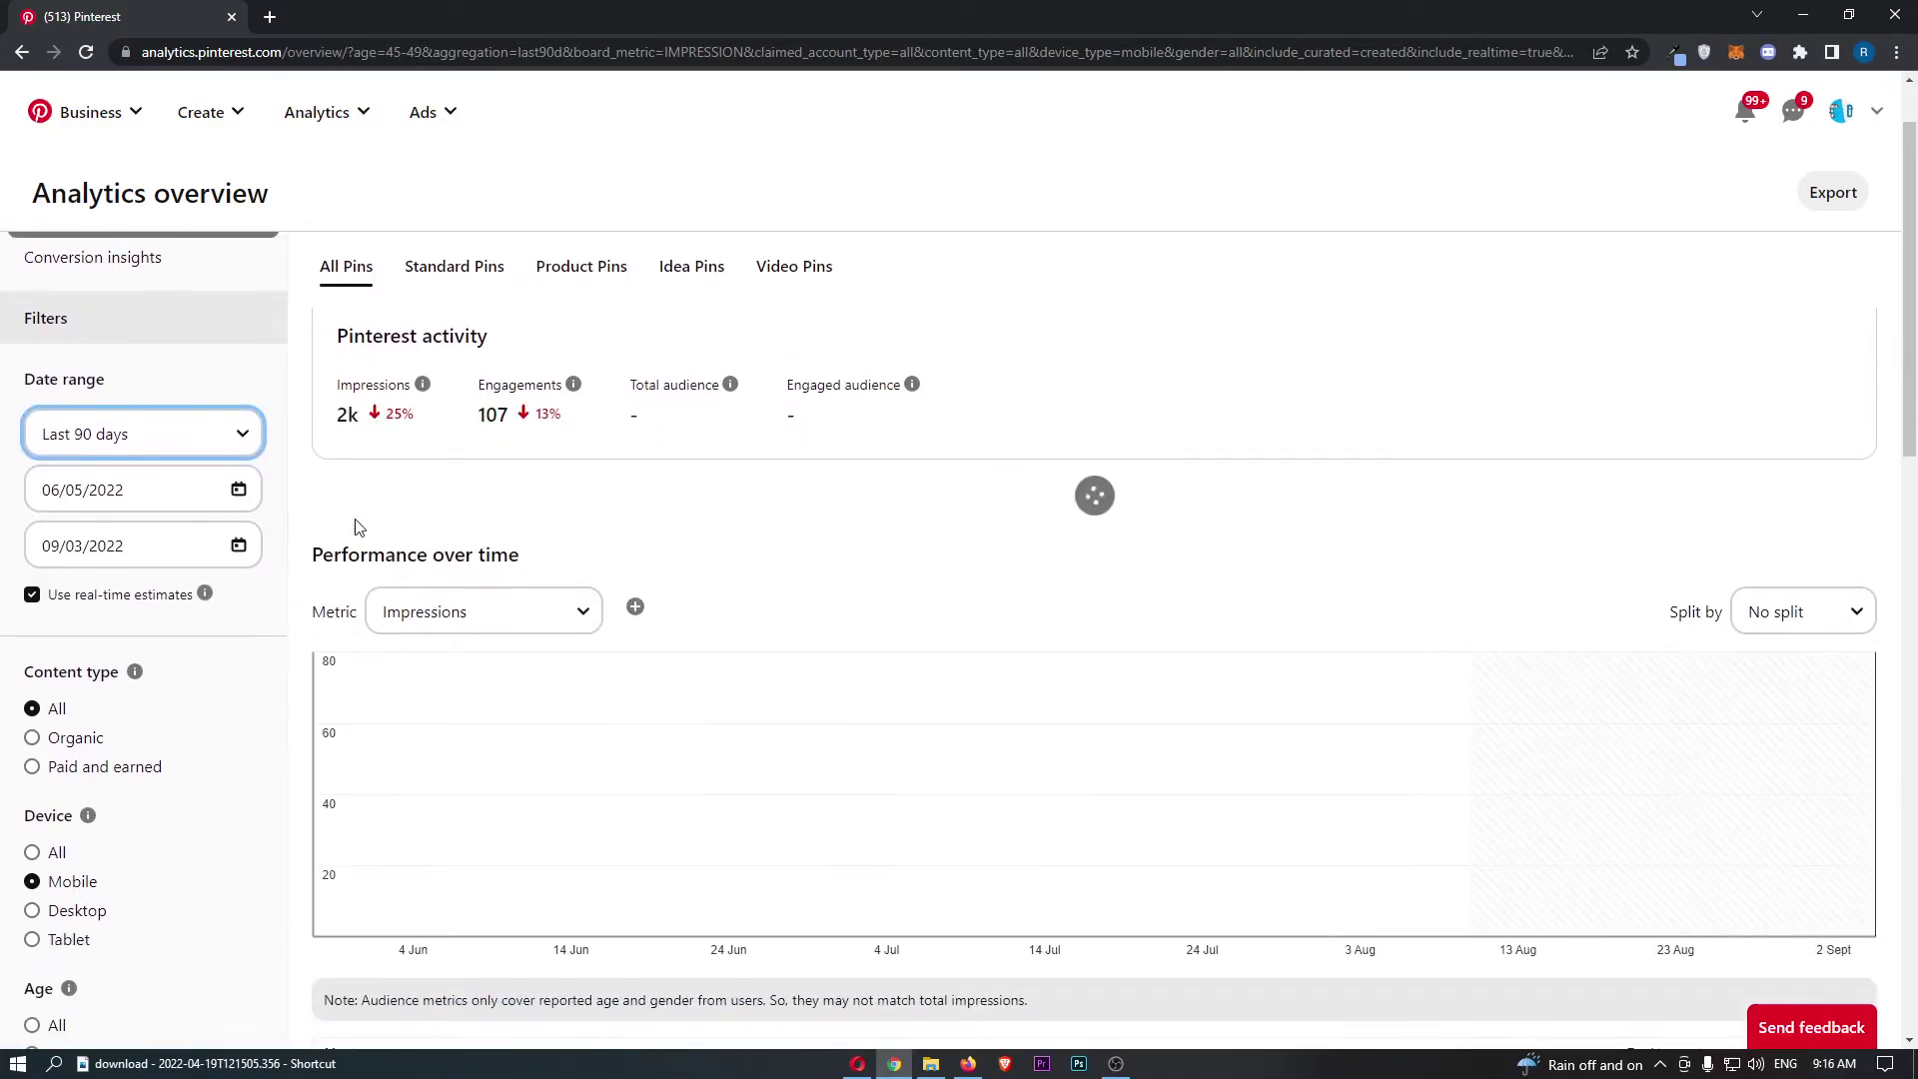
{"action": "left_click", "coordinate": [189, 466]}
{"action": "left_click", "coordinate": [293, 360]}
{"action": "left_click", "coordinate": [295, 360]}
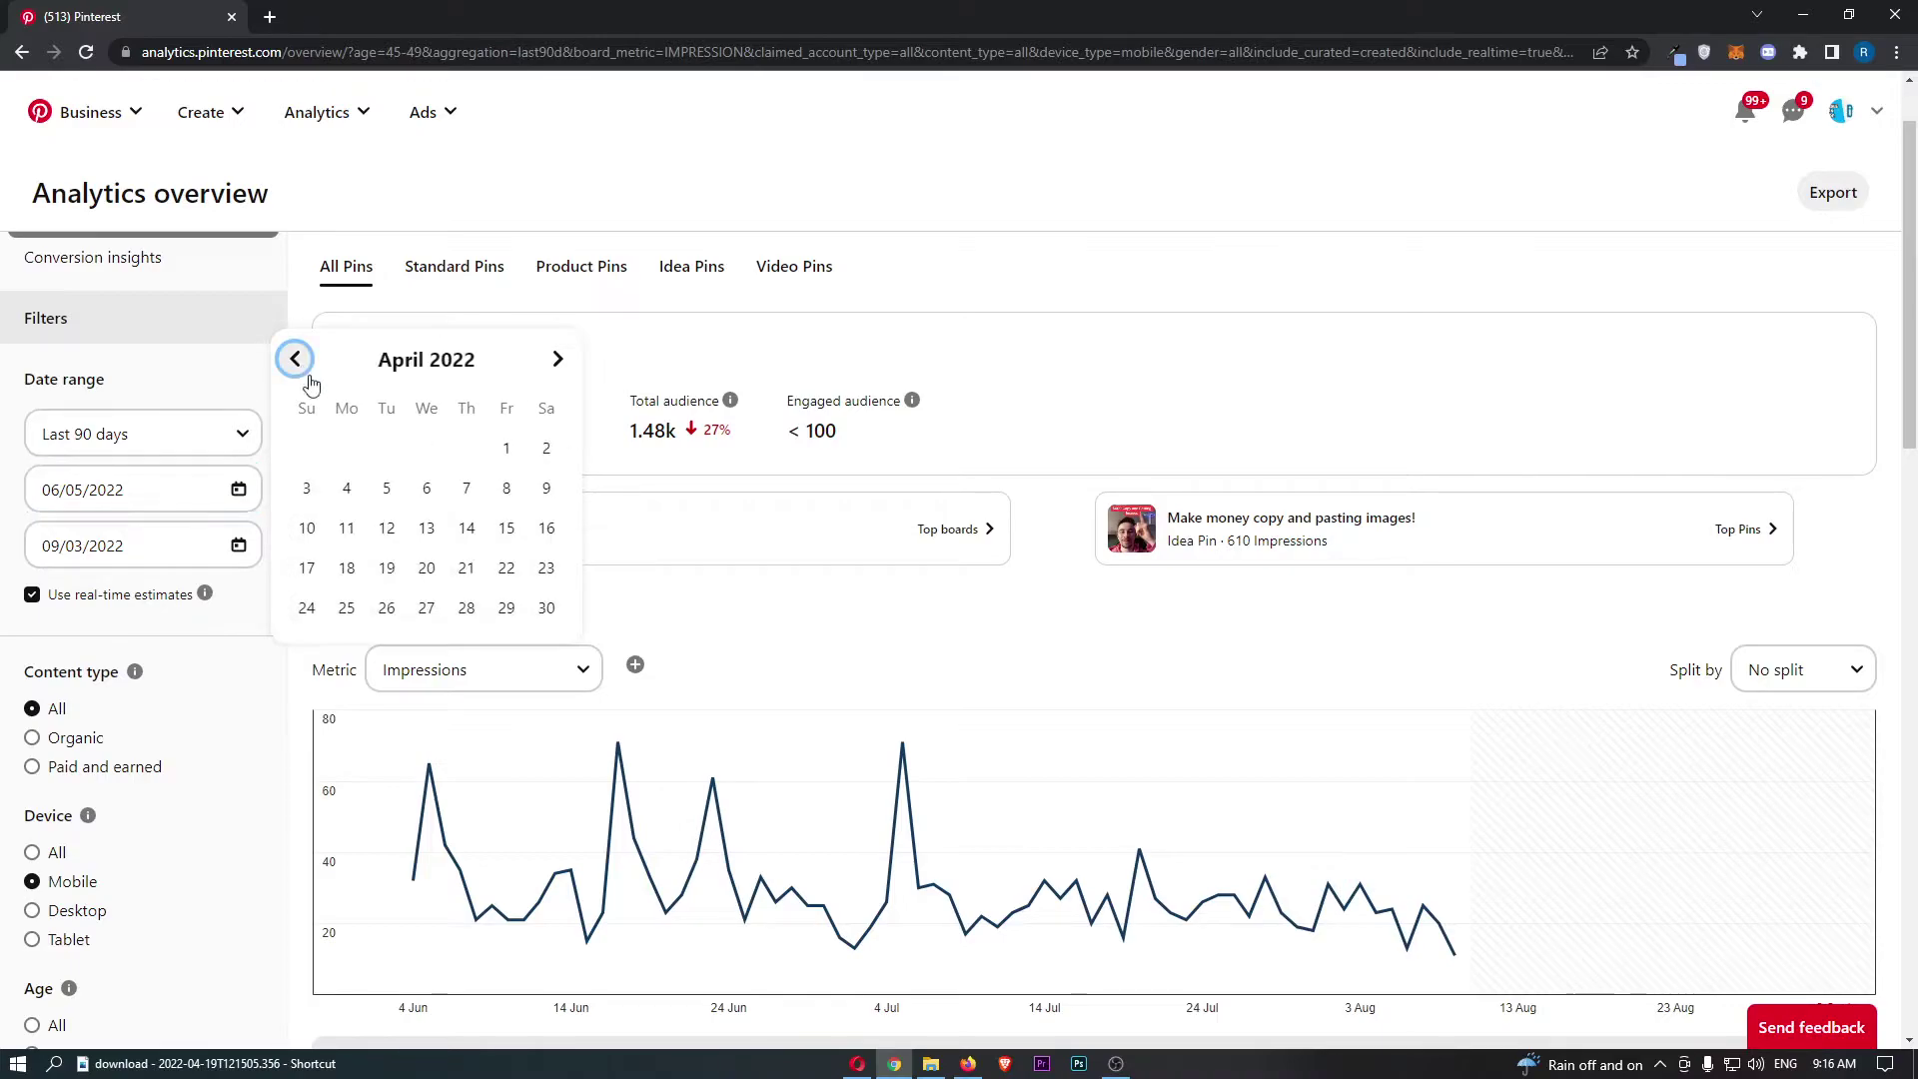
{"action": "left_click", "coordinate": [508, 447]}
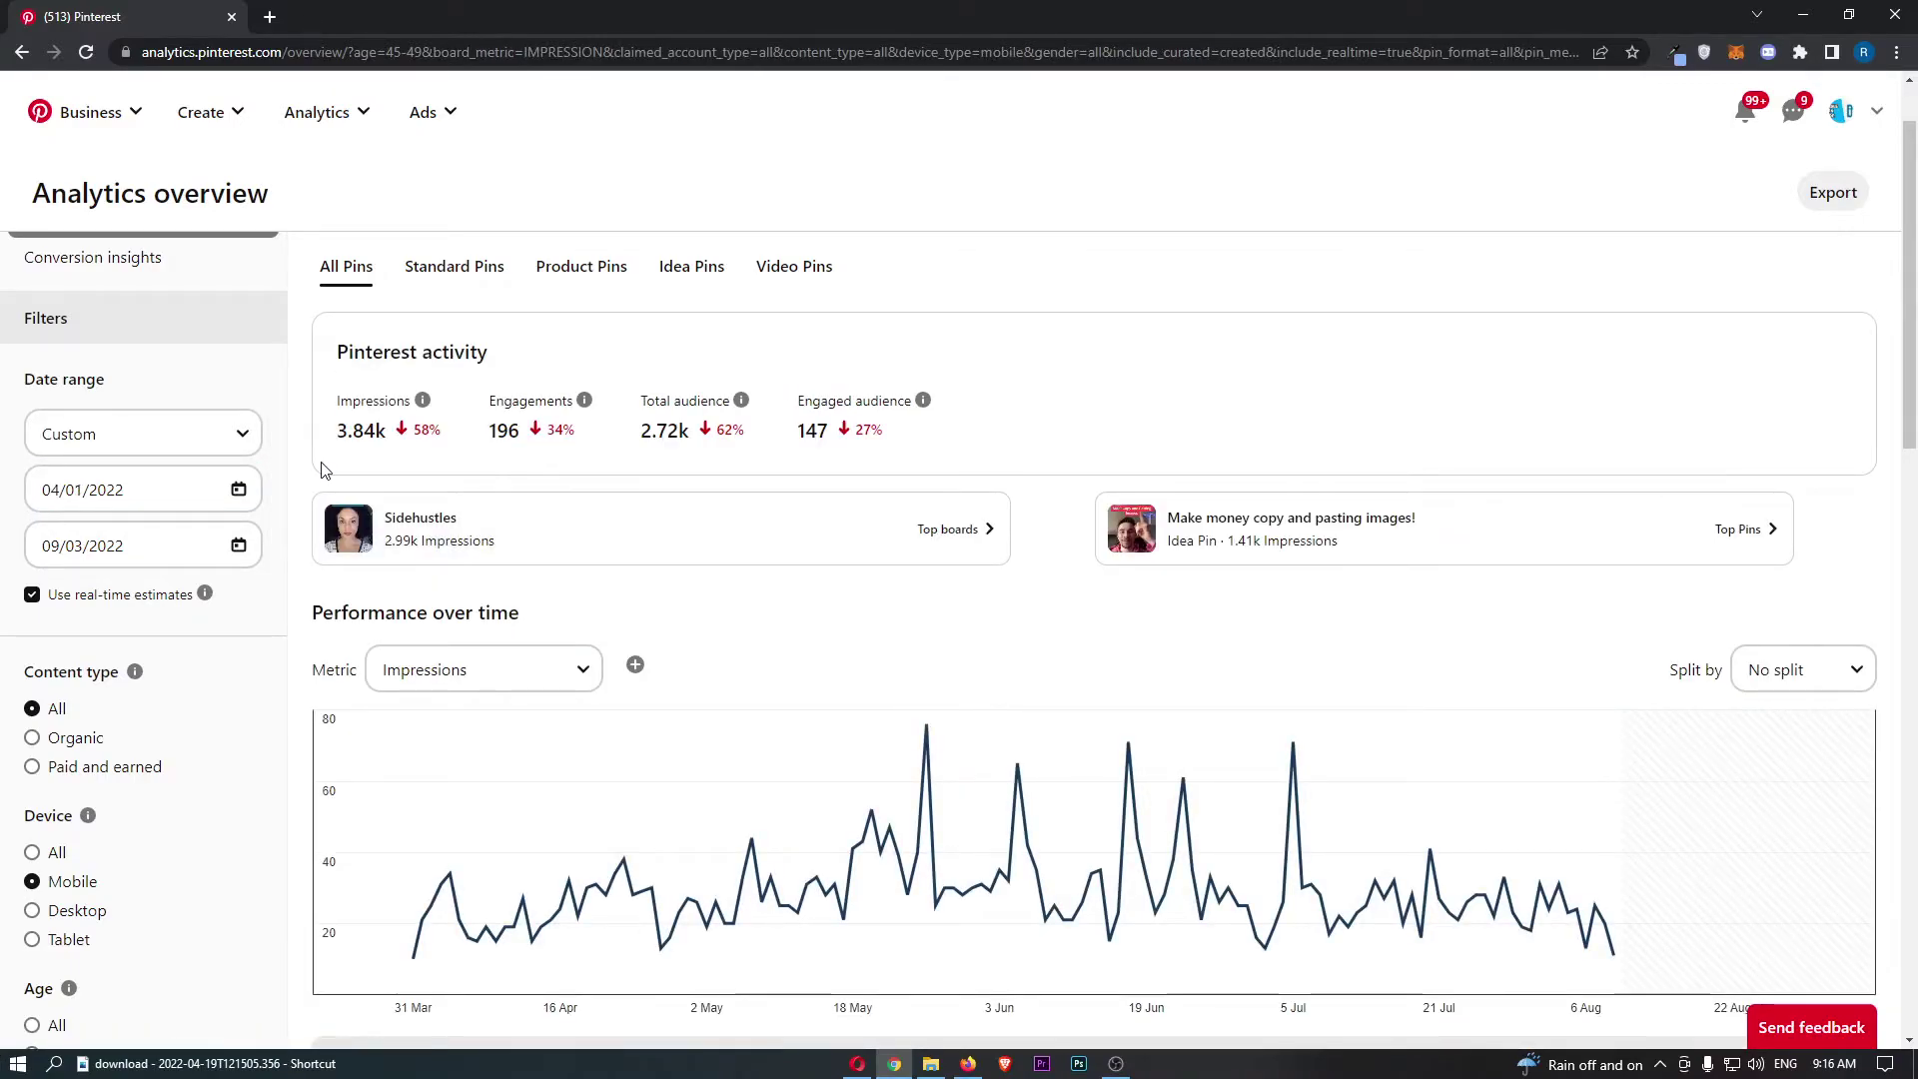
{"action": "scroll", "coordinate": [611, 400], "scroll_direction": "down", "scroll_amount": 1}
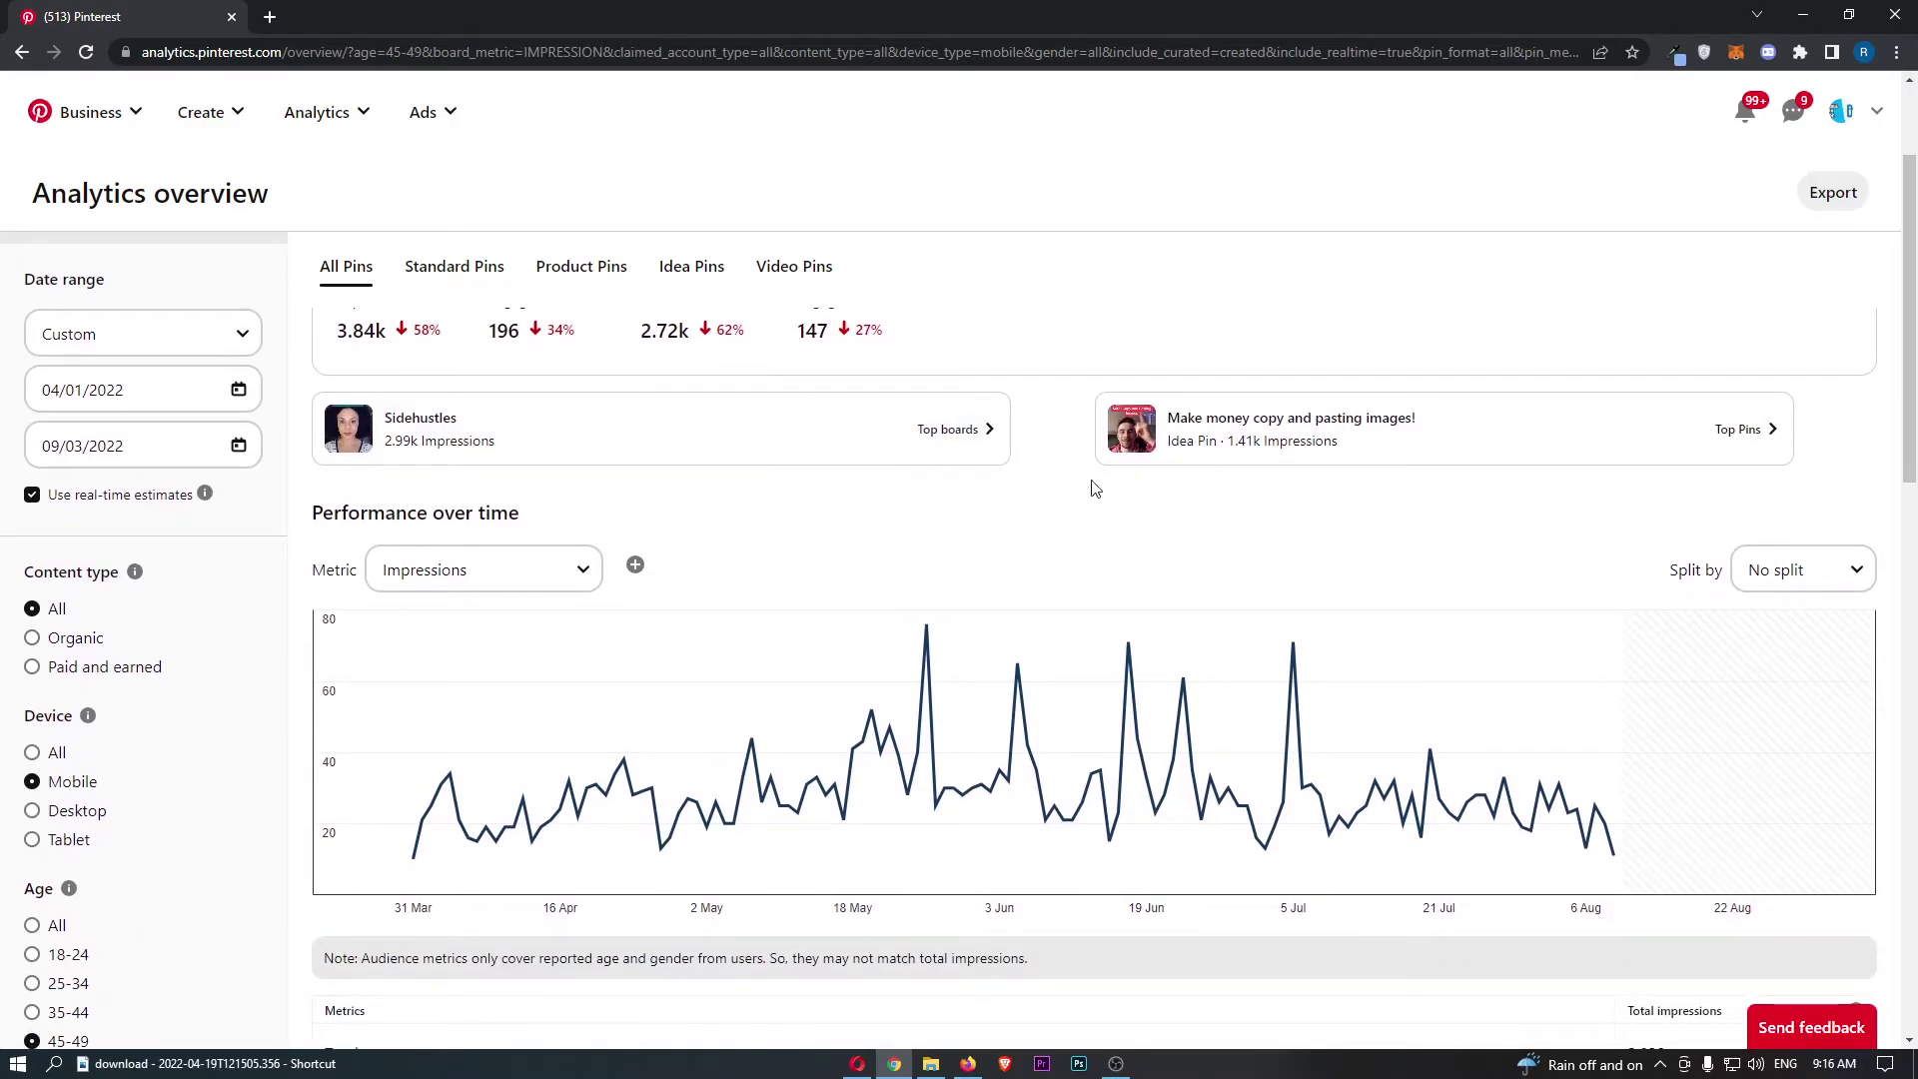
{"action": "mouse_move", "coordinate": [1146, 778]}
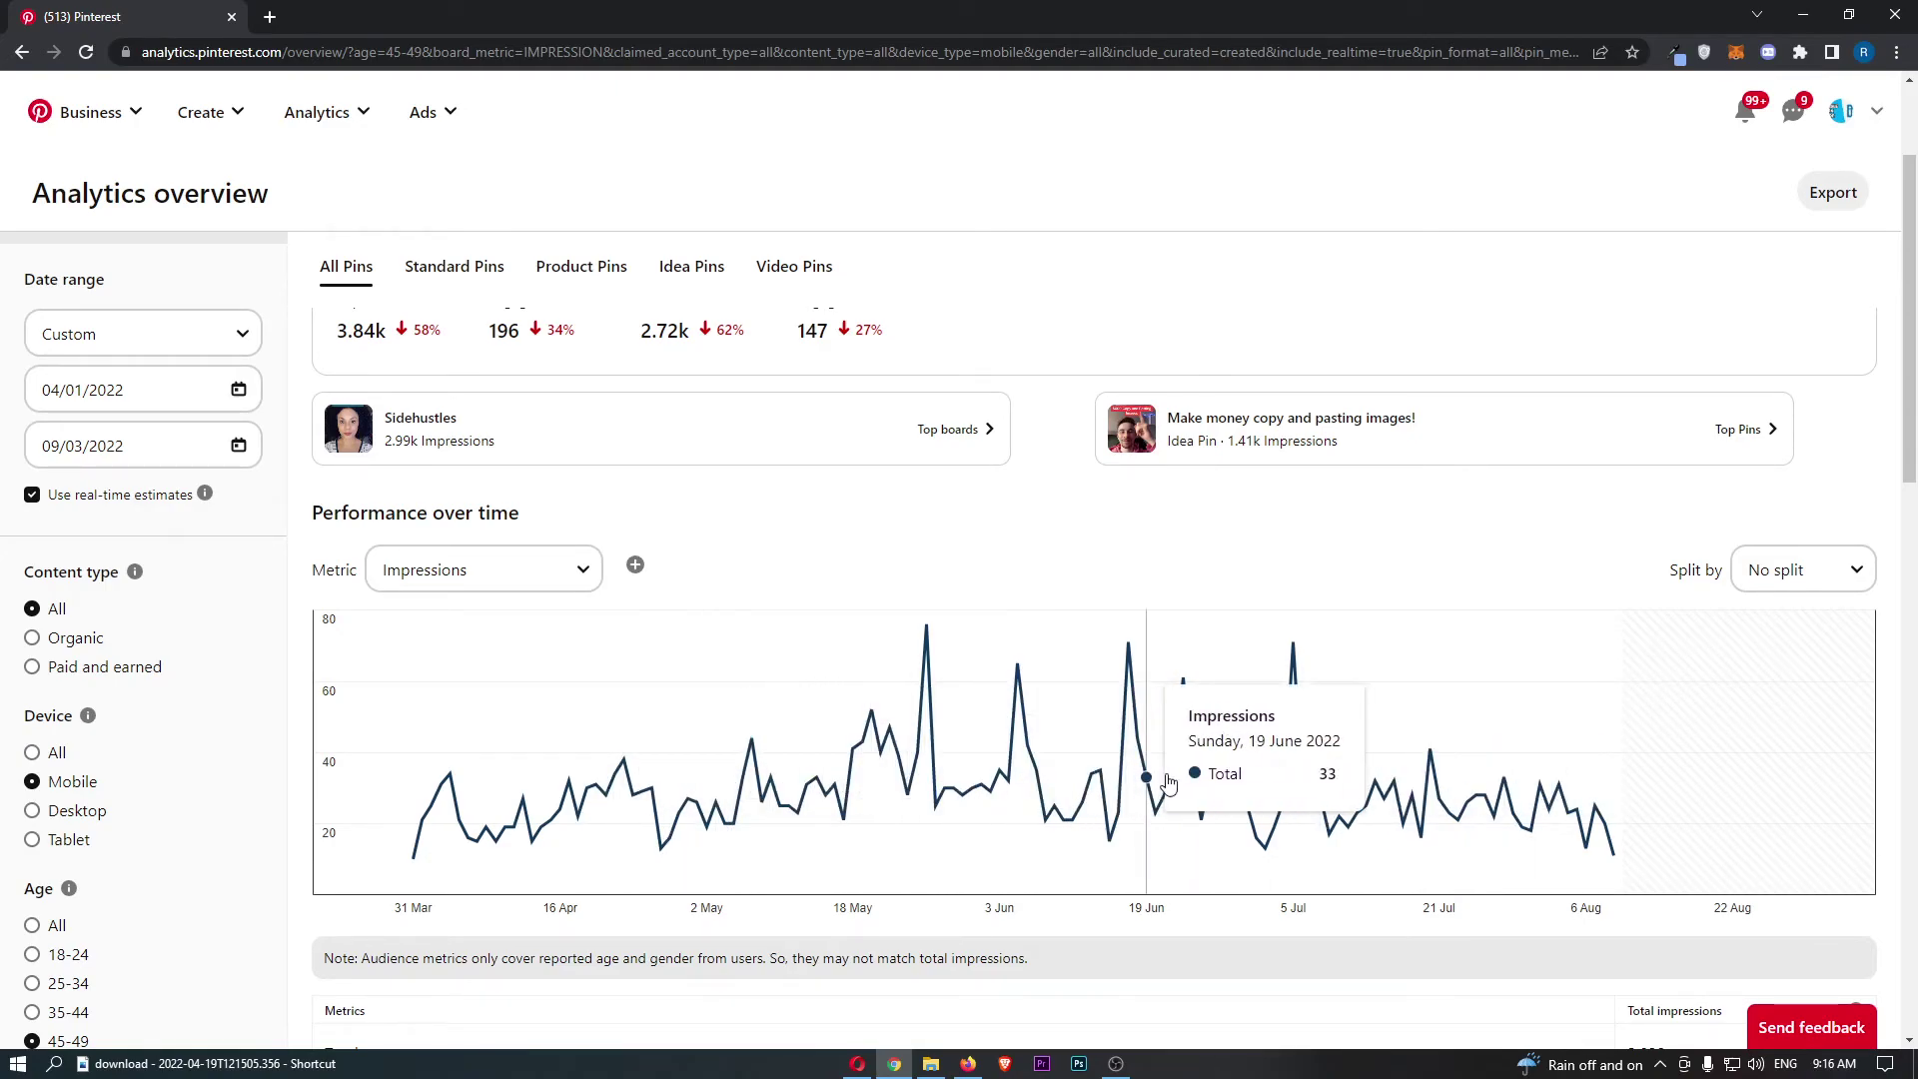
{"action": "scroll", "coordinate": [712, 727], "scroll_direction": "up", "scroll_amount": 2}
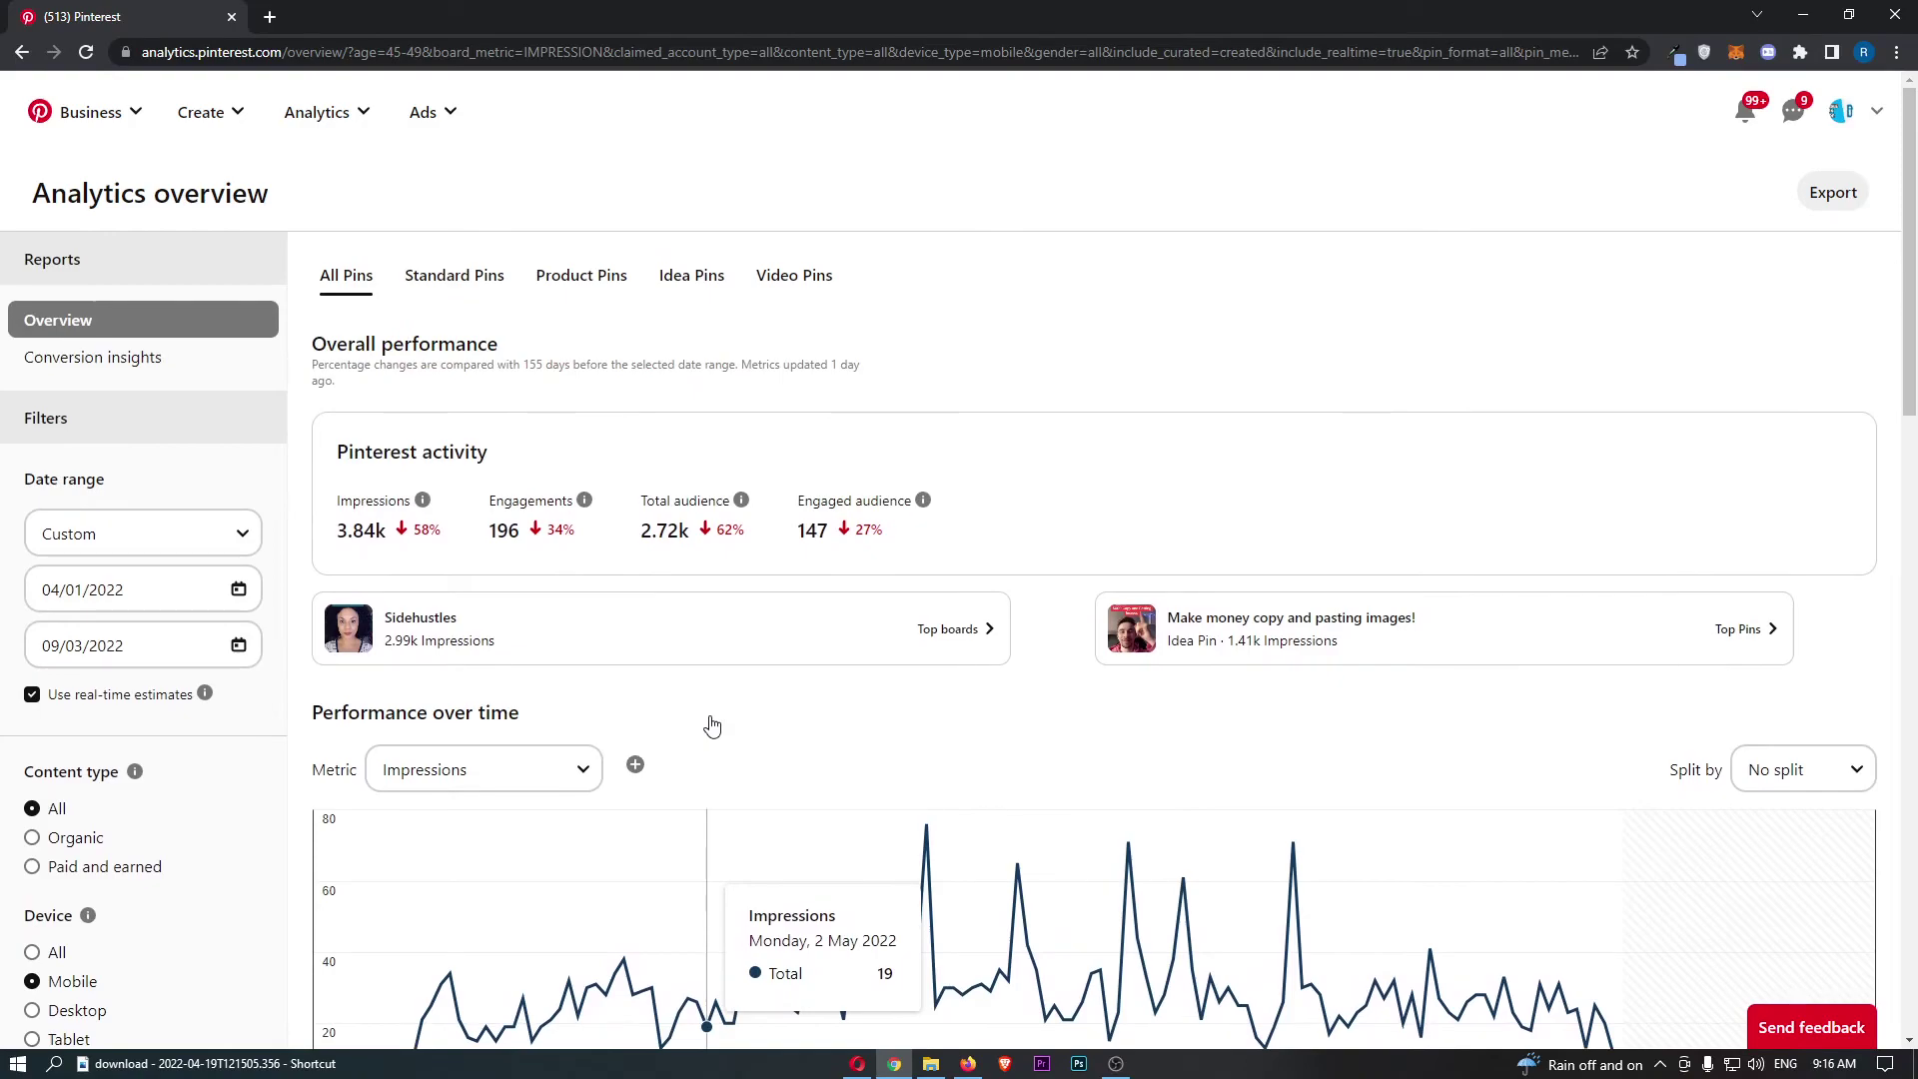
{"action": "scroll", "coordinate": [480, 599], "scroll_direction": "down", "scroll_amount": 2}
Switch the chart metric from Impressions to Engagements.
{"action": "left_click", "coordinate": [479, 566]}
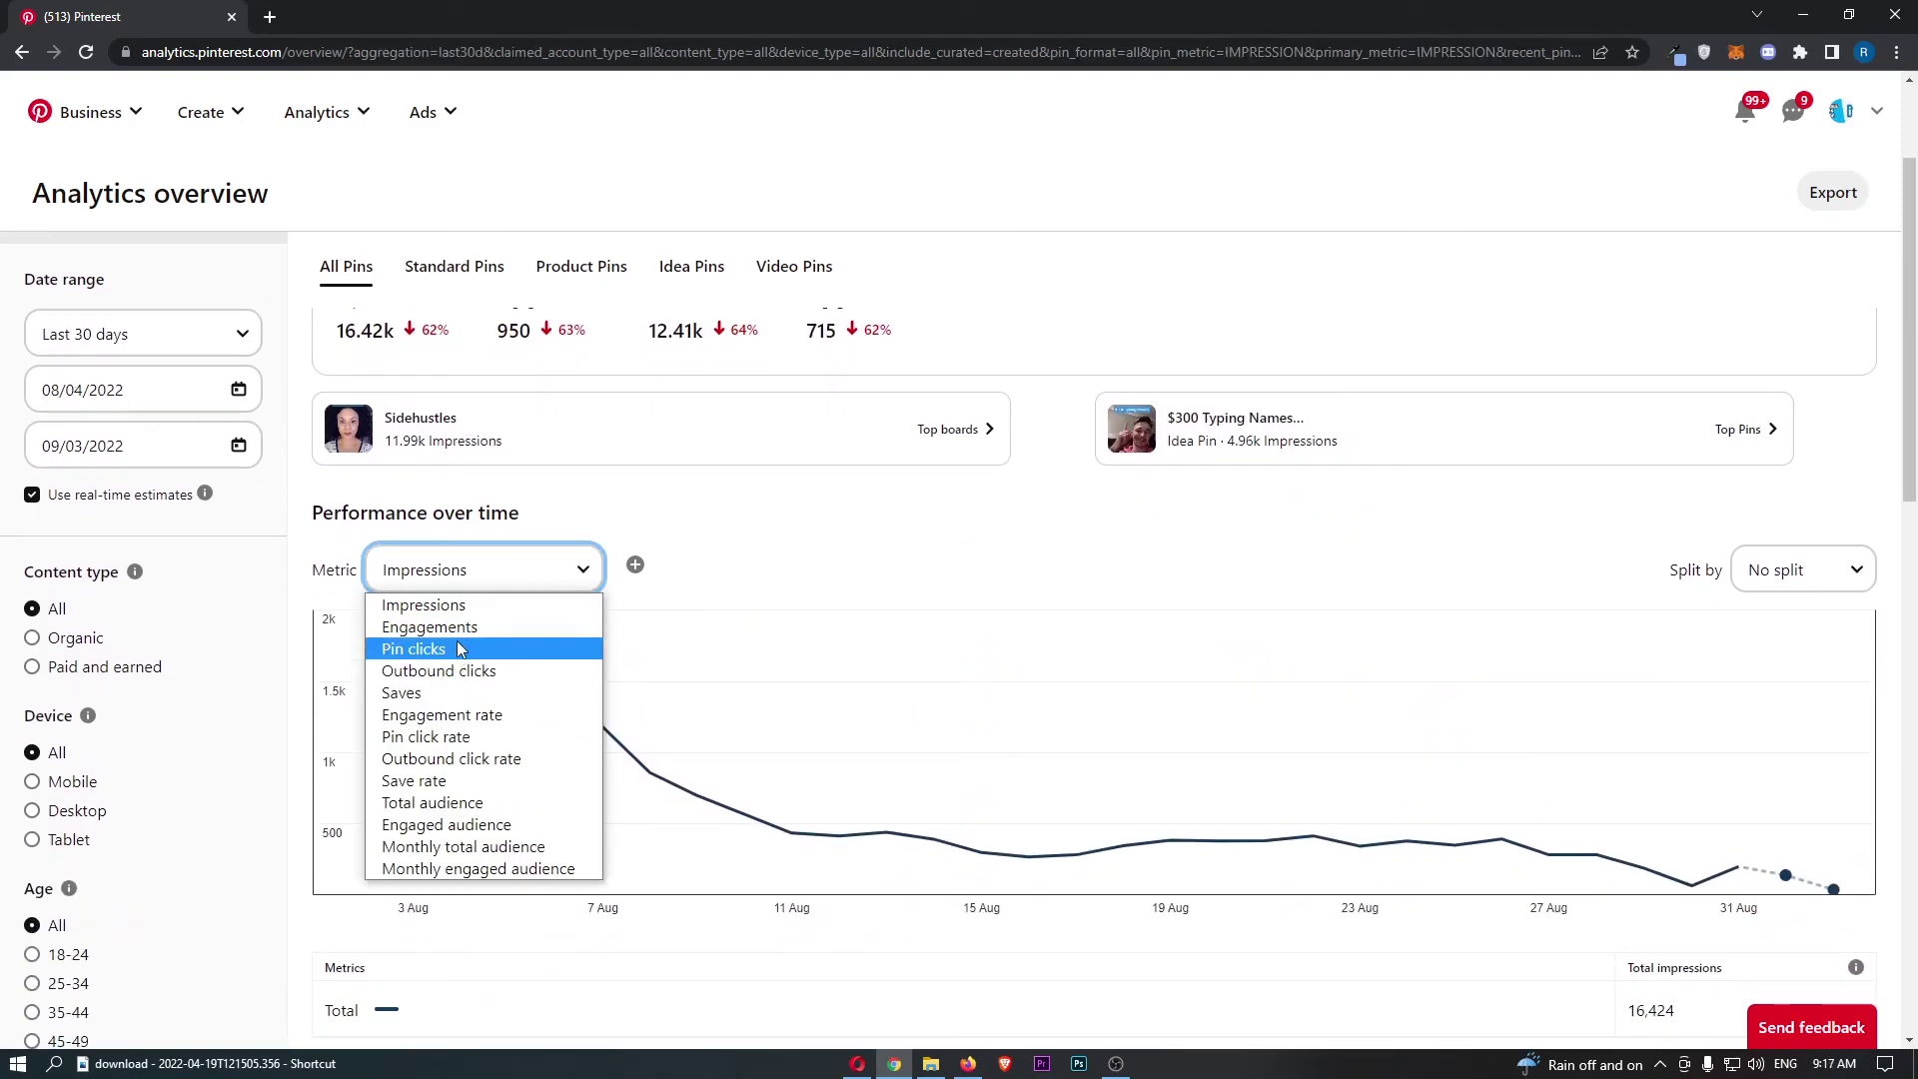
{"action": "left_click", "coordinate": [458, 627]}
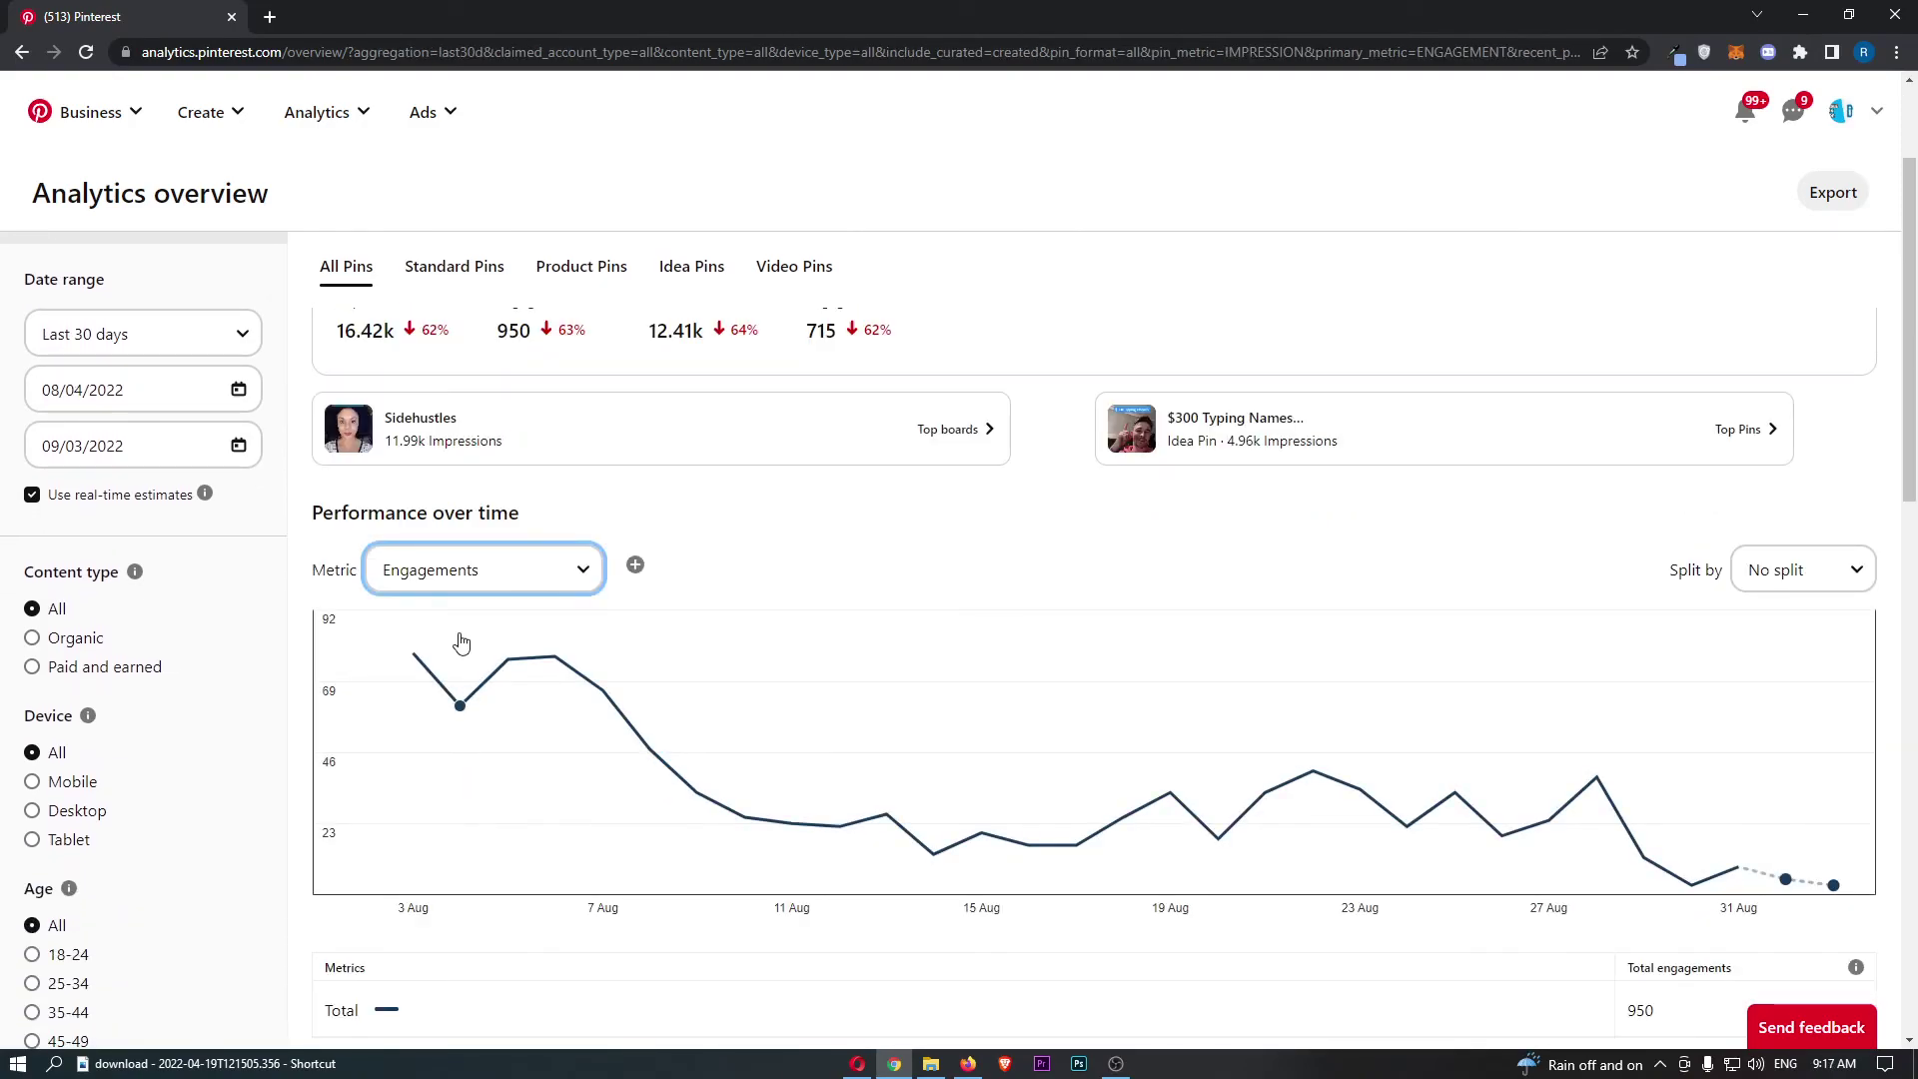